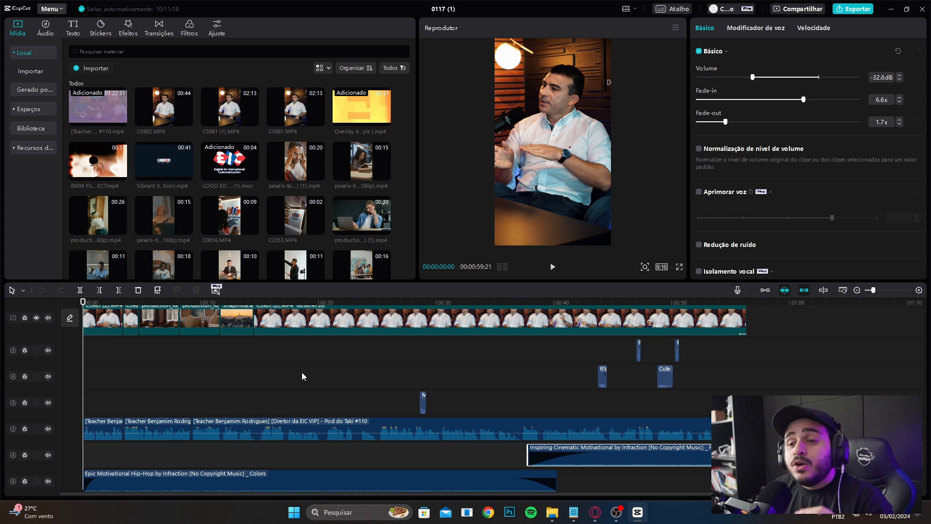
# Step: Play the whole edited video from the start in full screen, and return to the timeline view
pyautogui.press('space')
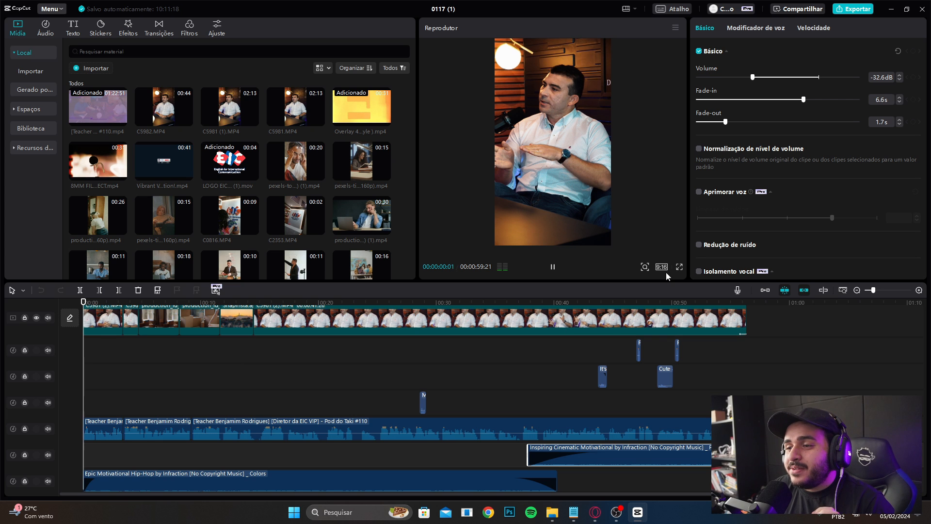
pyautogui.click(679, 267)
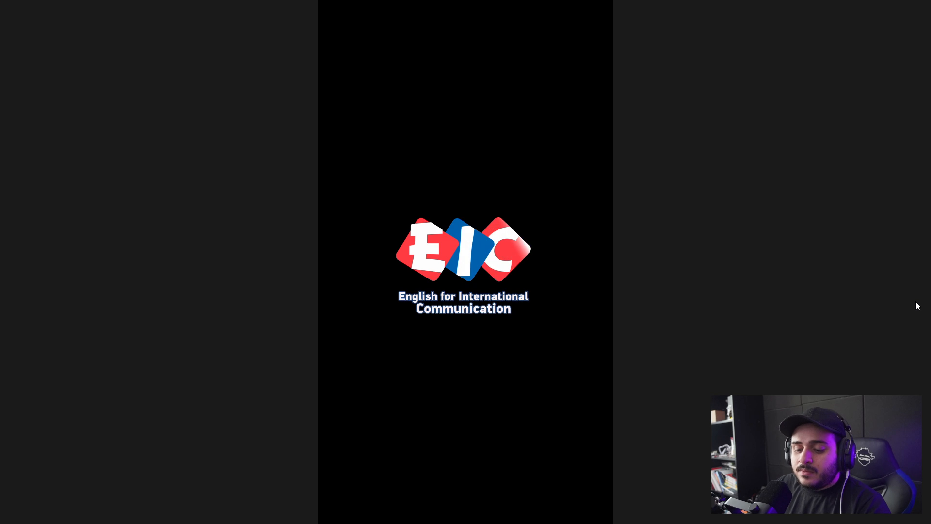
pyautogui.press('Escape')
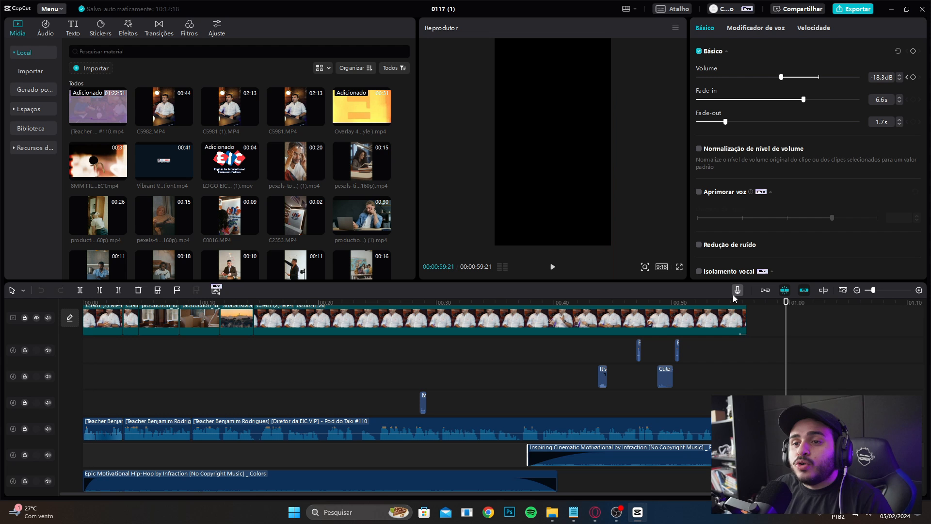
# Step: Scrub the playhead back from the end of the timeline to about 36 seconds
pyautogui.scroll(3, 487, 371)
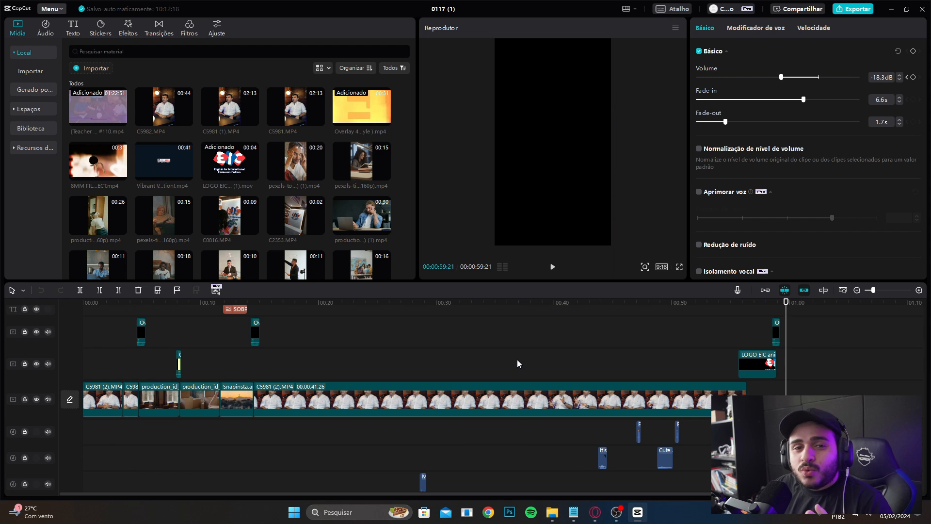
pyautogui.moveTo(787, 303); pyautogui.dragTo(593, 309)
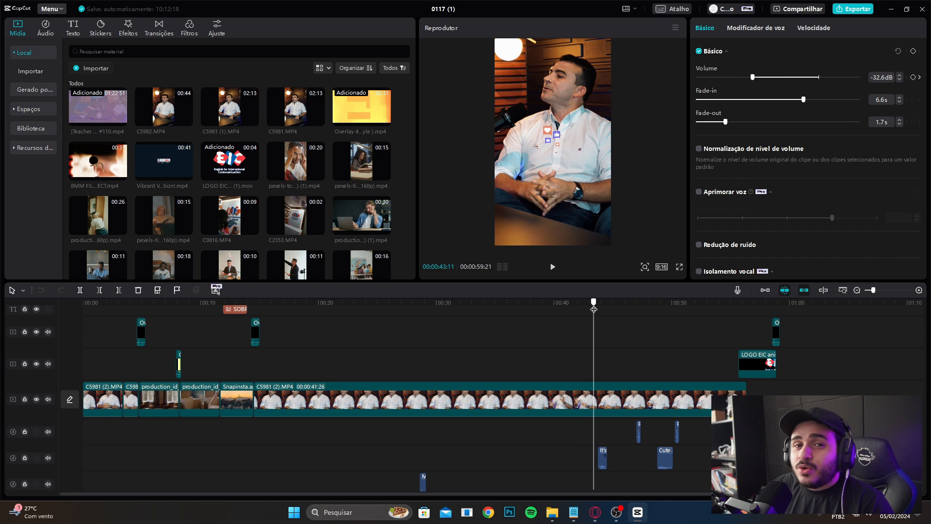
pyautogui.moveTo(593, 308); pyautogui.dragTo(508, 309)
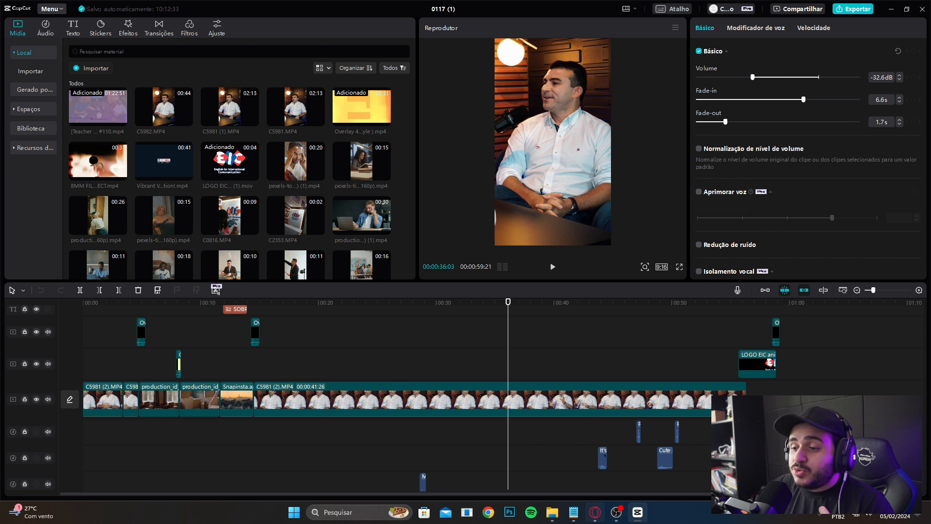
# Step: Switch to the Opera browser, review the published eicvip reel on Instagram, pause it, and return to CapCut
pyautogui.click(595, 512)
pyautogui.click(398, 288)
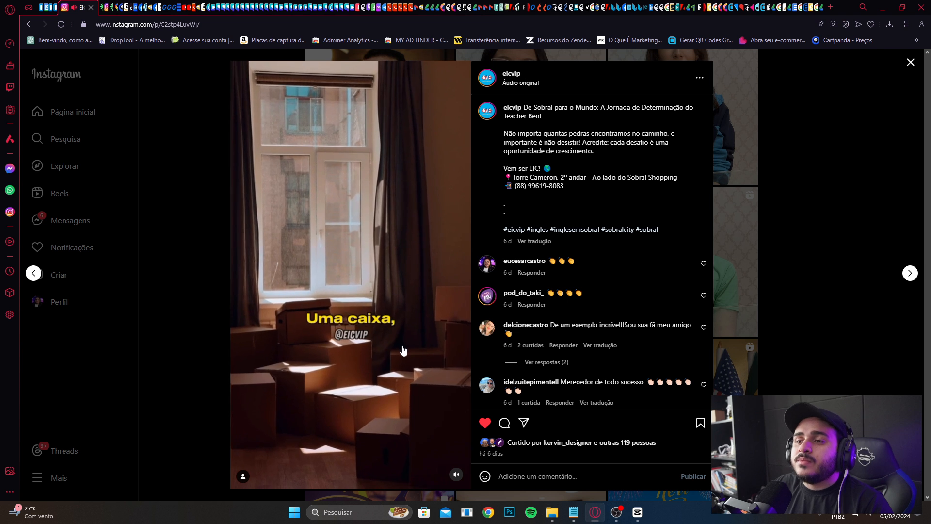
pyautogui.click(405, 343)
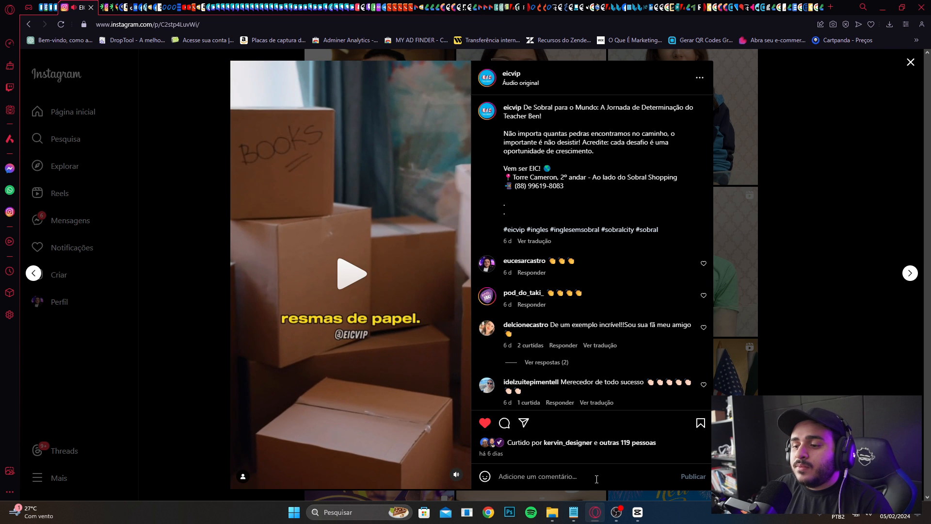
pyautogui.hotkey('alt', 'Tab')
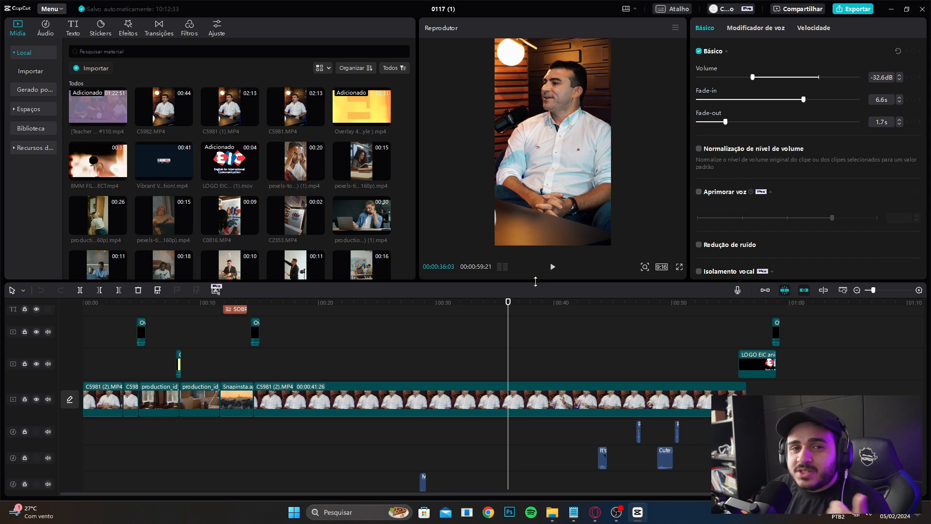
# Step: Select the Laranja Azul filter and toggle its track's visibility off and on to compare the picture
pyautogui.scroll(3, 476, 346)
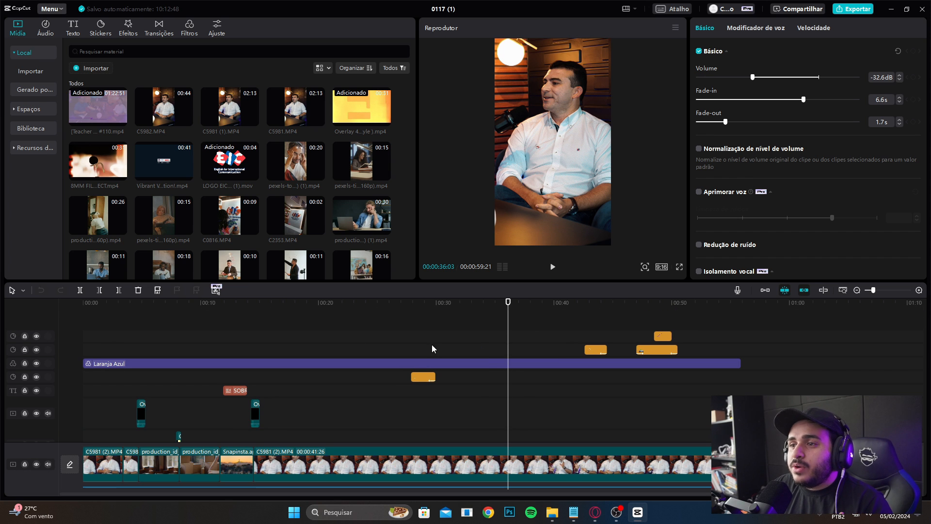
pyautogui.click(277, 364)
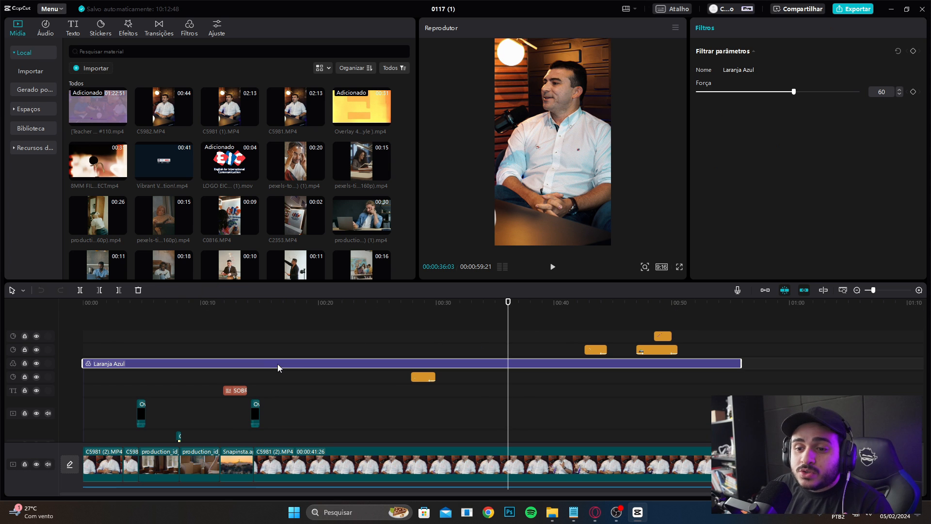
pyautogui.click(36, 362)
pyautogui.click(36, 362)
pyautogui.click(36, 364)
pyautogui.click(36, 363)
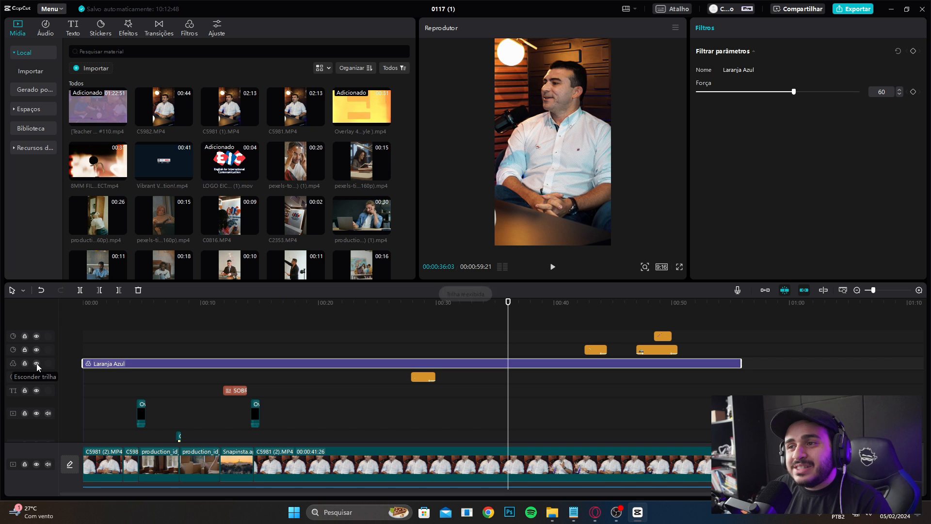
# Step: Return the playhead to the start and look over the video, sound effect, voice and music tracks
pyautogui.moveTo(509, 306); pyautogui.dragTo(85, 311)
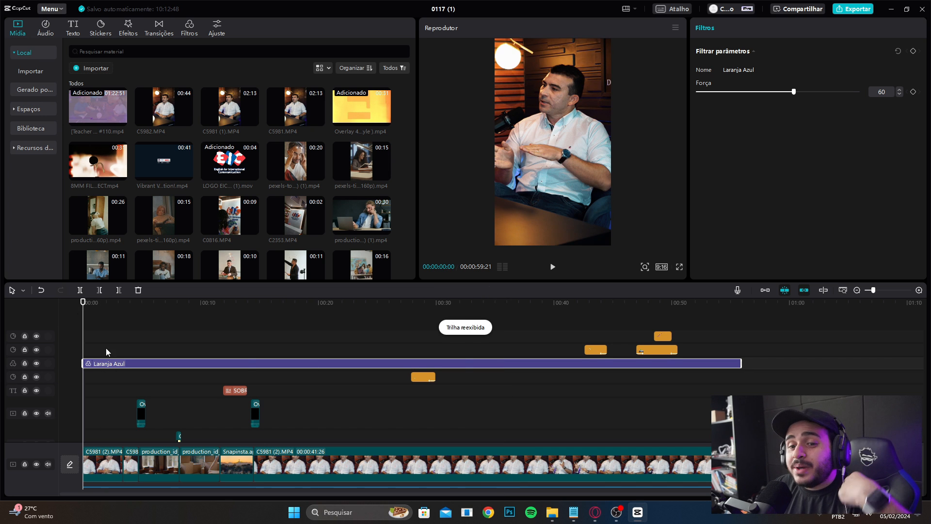
pyautogui.scroll(-3, 112, 347)
pyautogui.scroll(-3, 118, 349)
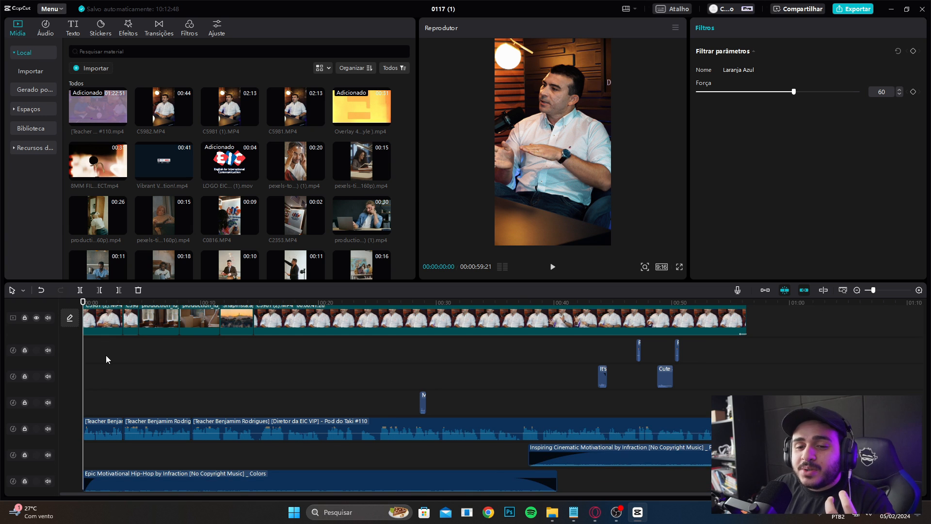
pyautogui.scroll(-2, 116, 383)
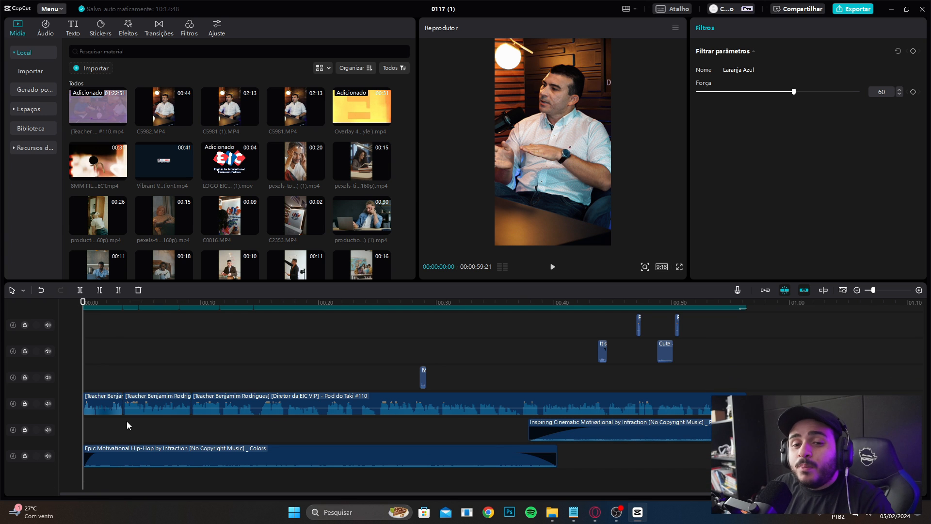
pyautogui.scroll(3, 113, 364)
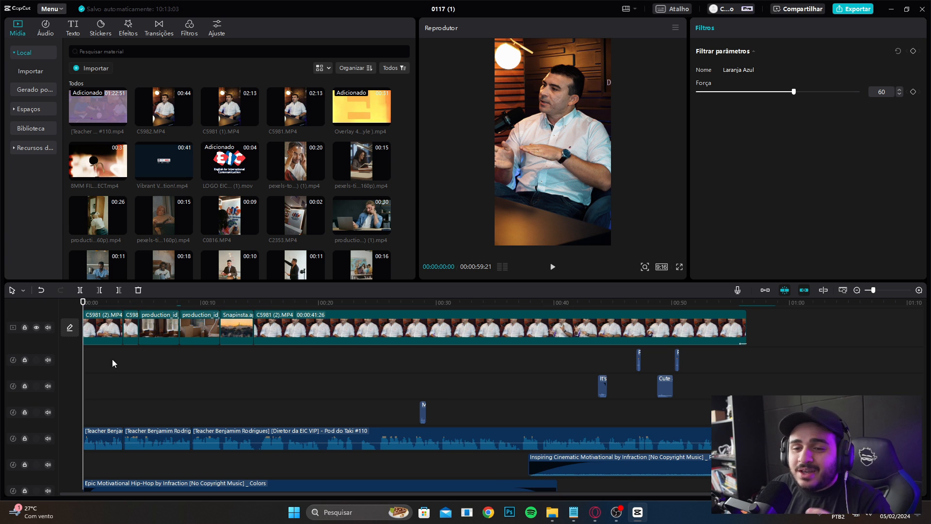
pyautogui.scroll(3, 121, 395)
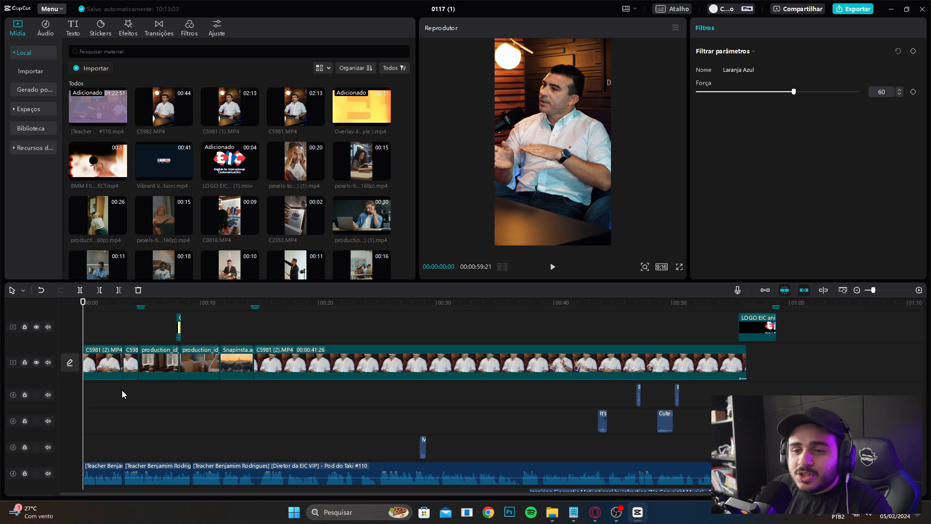
pyautogui.scroll(-4, 124, 388)
# Step: Scrub through the timeline and place the playhead at about 3 seconds, near the end of the first interview clip
pyautogui.moveTo(82, 302); pyautogui.dragTo(119, 302)
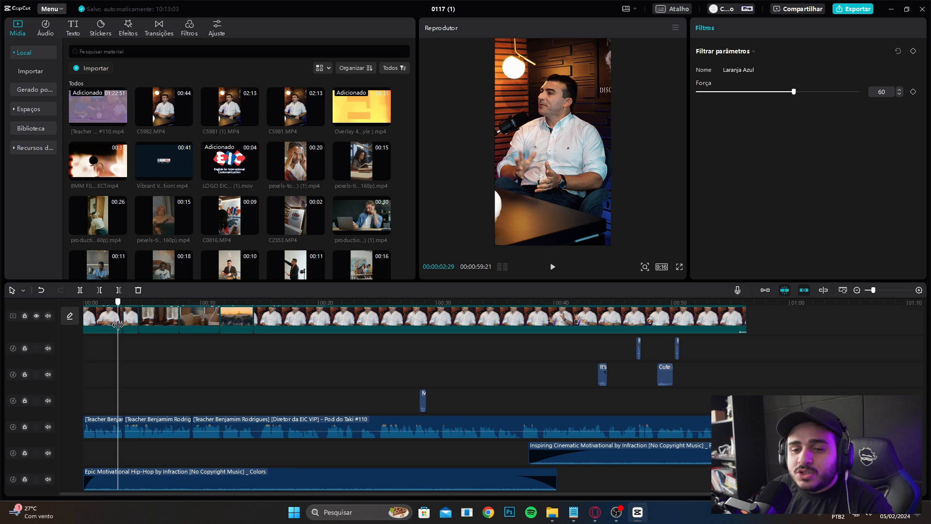
pyautogui.scroll(-2, 125, 431)
pyautogui.moveTo(872, 291)
pyautogui.mouseDown()
pyautogui.moveTo(886, 291)
pyautogui.moveTo(878, 291)
pyautogui.mouseUp()
pyautogui.scroll(3, 340, 349)
pyautogui.moveTo(103, 302); pyautogui.dragTo(590, 301)
pyautogui.moveTo(878, 291); pyautogui.dragTo(875, 290)
pyautogui.moveTo(281, 301); pyautogui.dragTo(133, 300)
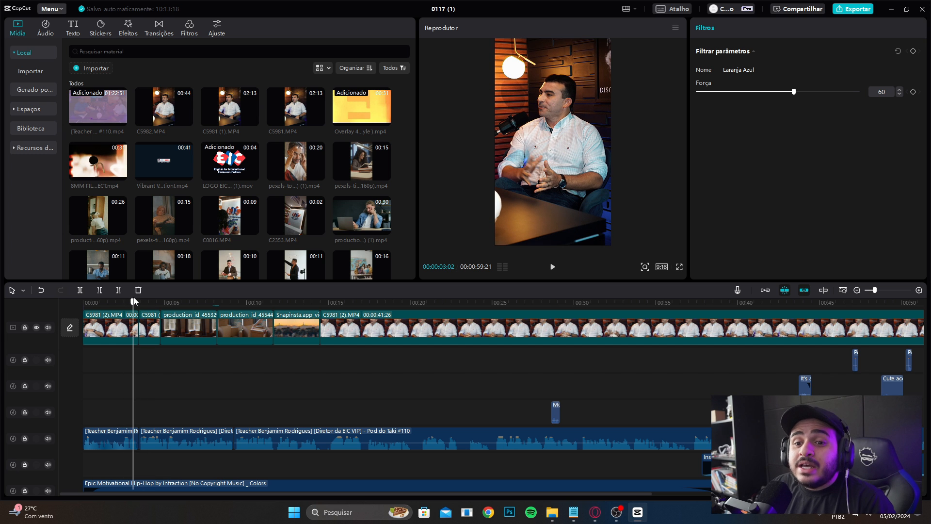
# Step: Examine the cut between the first two C5981 (2).MP4 clips closely by playing across it repeatedly
pyautogui.moveTo(876, 290); pyautogui.dragTo(886, 291)
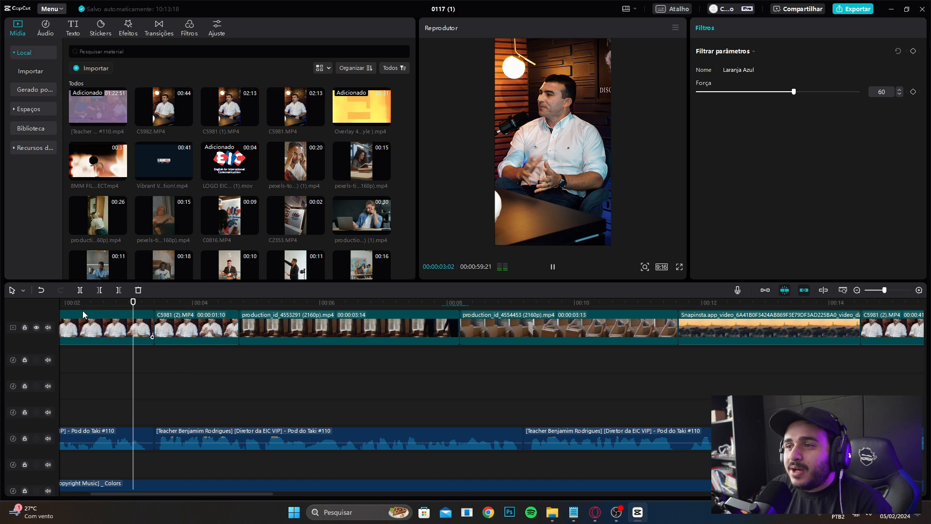
pyautogui.click(138, 303)
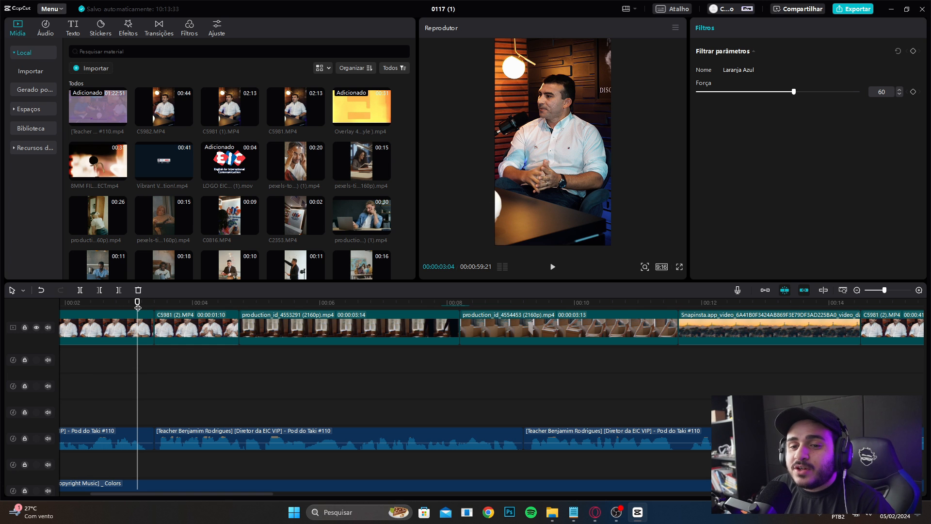
pyautogui.moveTo(134, 307)
pyautogui.mouseDown()
pyautogui.moveTo(180, 303)
pyautogui.moveTo(147, 304)
pyautogui.mouseUp()
pyautogui.press('space')
pyautogui.press('space')
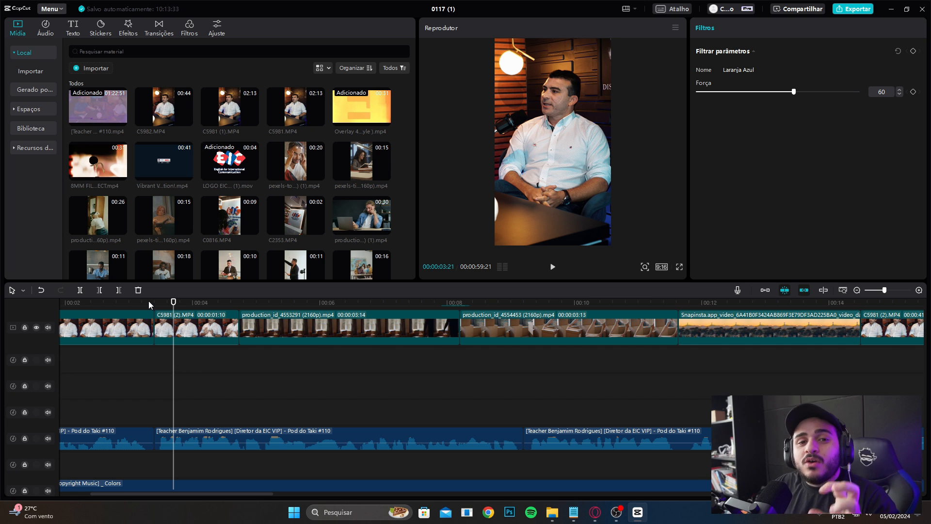
pyautogui.moveTo(173, 302); pyautogui.dragTo(143, 303)
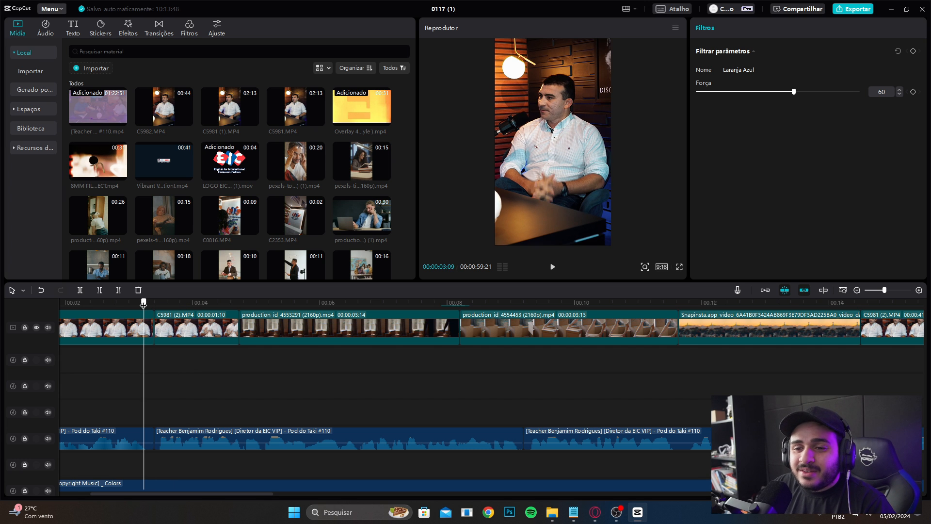
pyautogui.press('space')
pyautogui.click(129, 306)
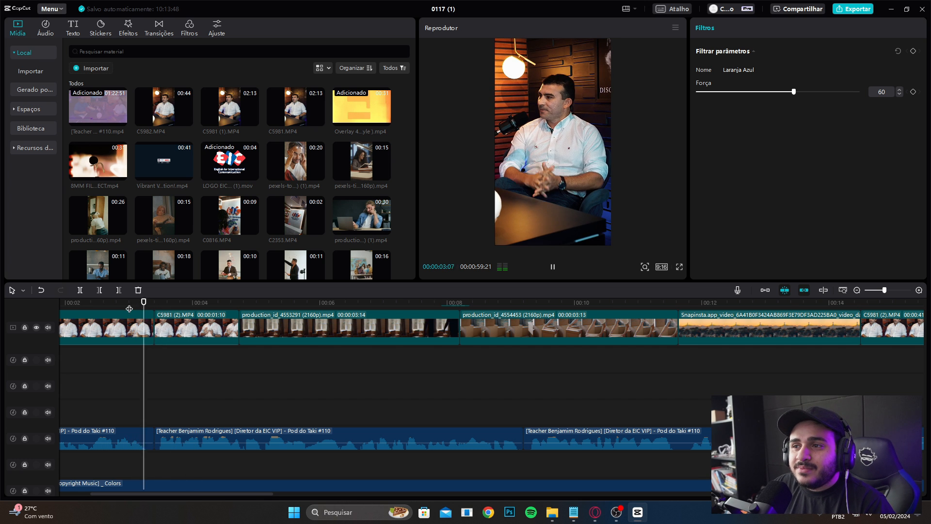
pyautogui.press('space')
# Step: Play from about 4 seconds through the window and cardboard box clips, and bring the playhead back before them
pyautogui.scroll(2, 477, 386)
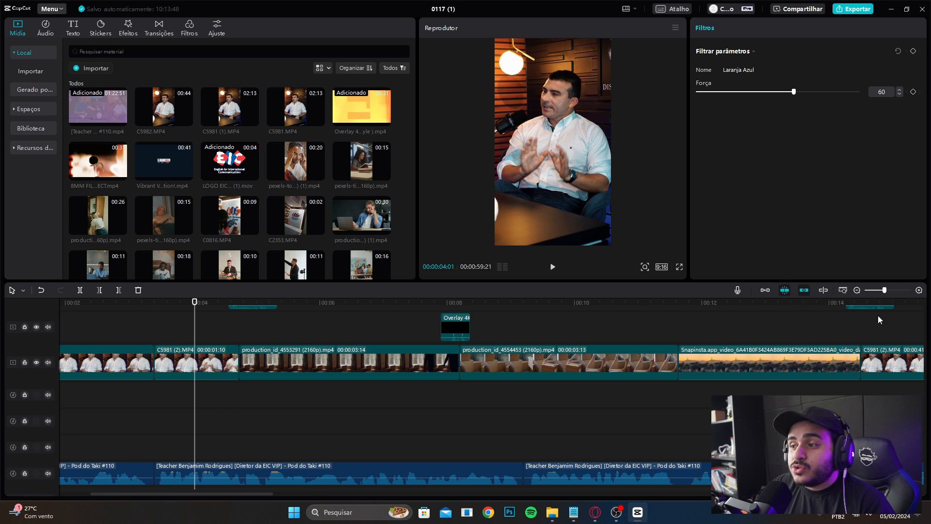
pyautogui.moveTo(885, 290); pyautogui.dragTo(880, 290)
pyautogui.press('space')
pyautogui.press('space')
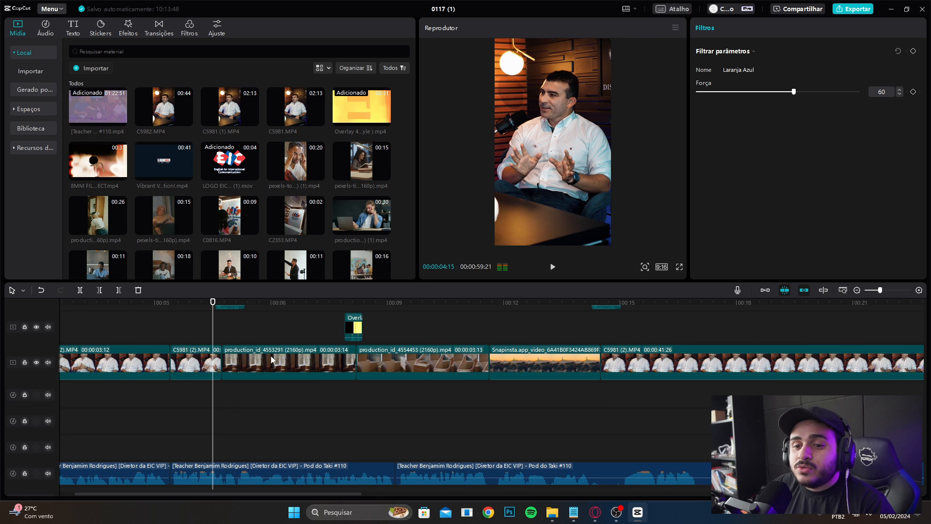
pyautogui.press('space')
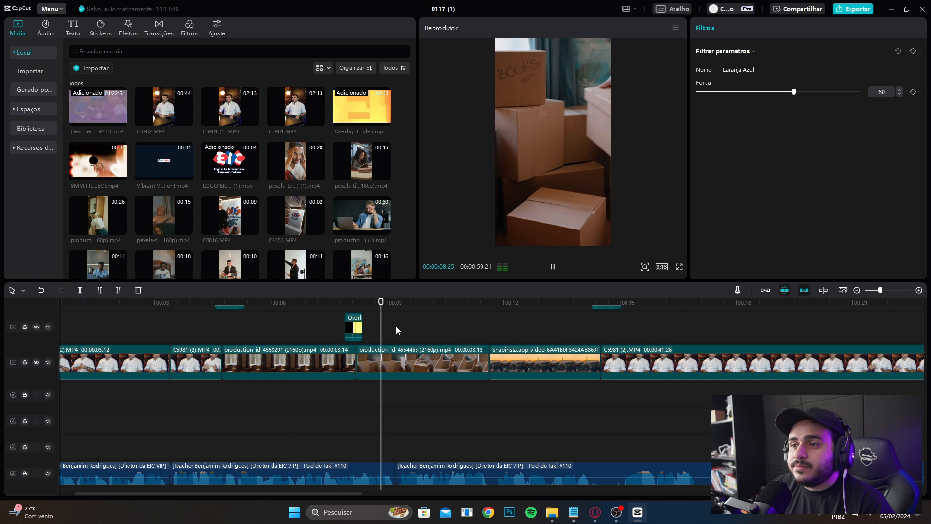
pyautogui.click(406, 303)
pyautogui.moveTo(407, 303); pyautogui.dragTo(204, 303)
# Step: Play the change from the cardboard box clip to the sunset city clip, including its location label
pyautogui.scroll(2, 450, 360)
pyautogui.scroll(-2, 449, 360)
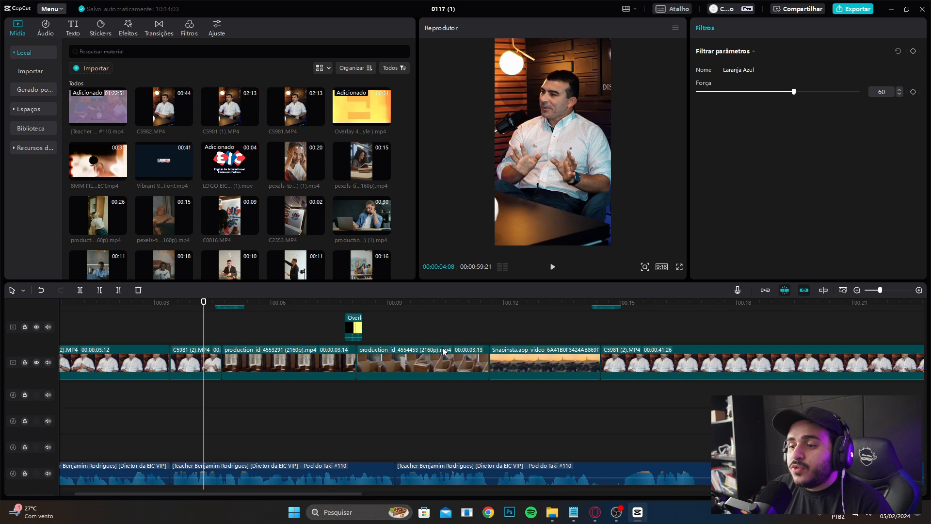
pyautogui.click(460, 302)
pyautogui.press('space')
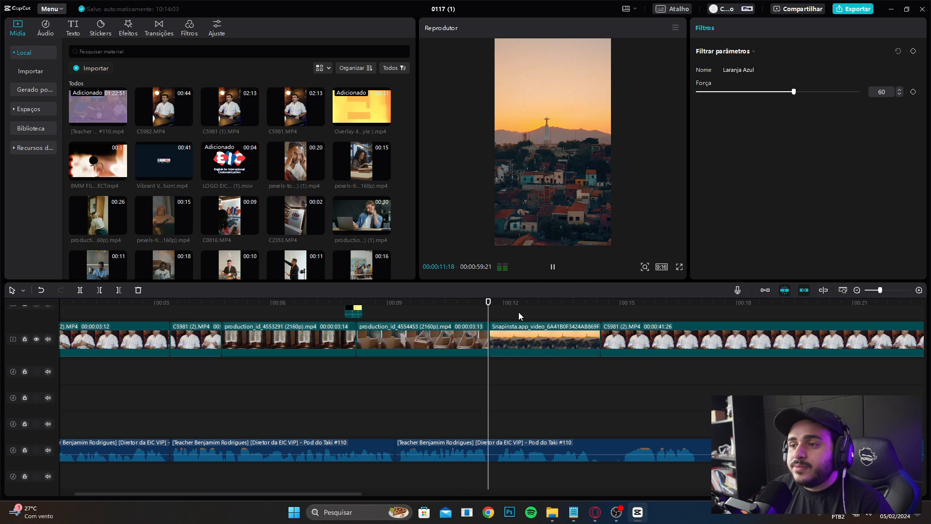
pyautogui.scroll(2, 604, 341)
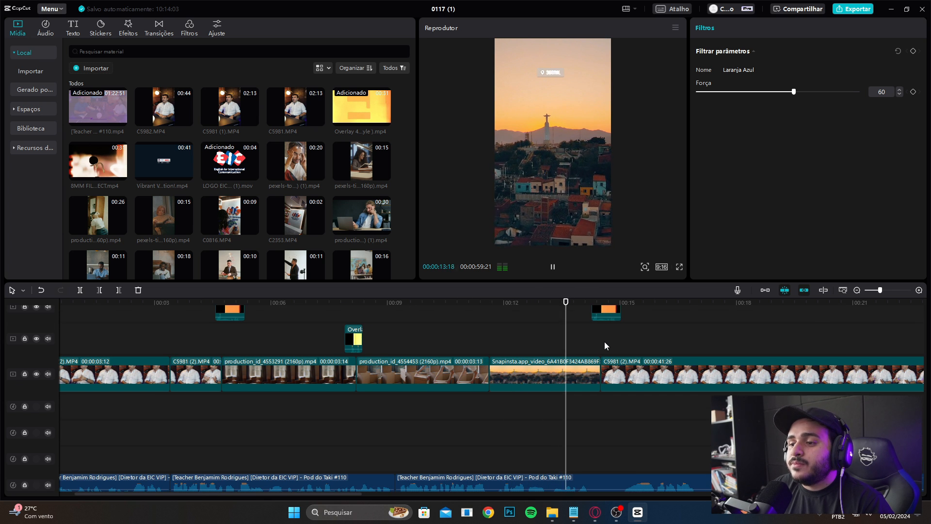
pyautogui.click(620, 303)
# Step: Return the playhead to just before 3 seconds and replay the cut between the first two interview clips
pyautogui.moveTo(619, 306); pyautogui.dragTo(156, 287)
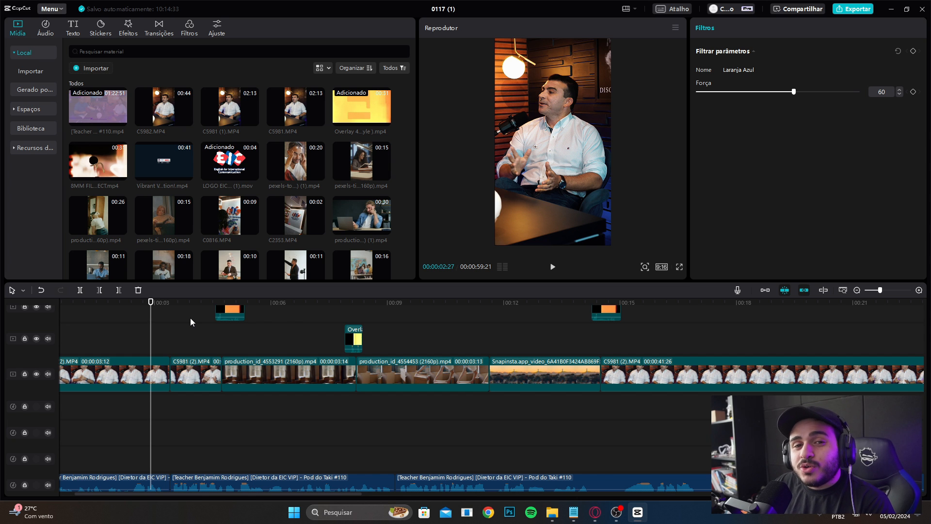
pyautogui.press('space')
pyautogui.press('space')
# Step: Check the volume and fades of both background music tracks, and play their overlap from about 36 seconds
pyautogui.scroll(-3, 178, 342)
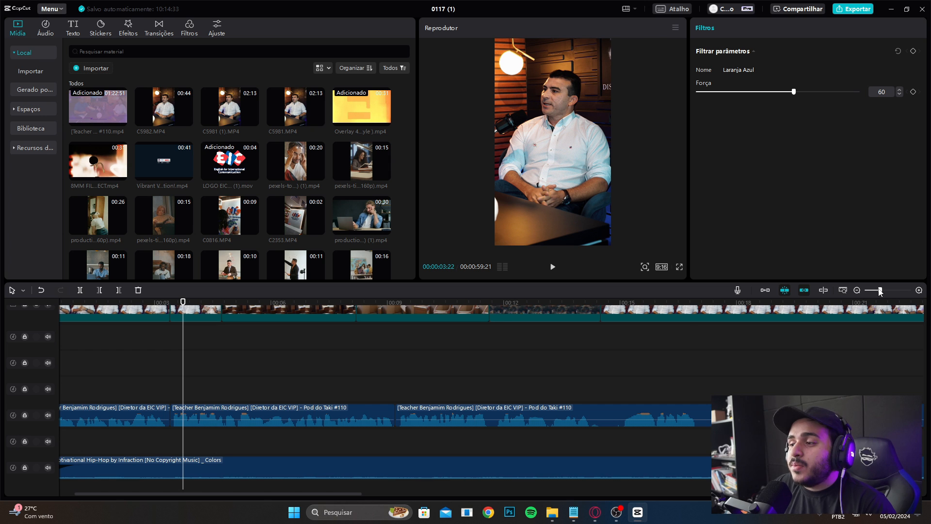
pyautogui.moveTo(881, 291); pyautogui.dragTo(874, 291)
pyautogui.click(141, 467)
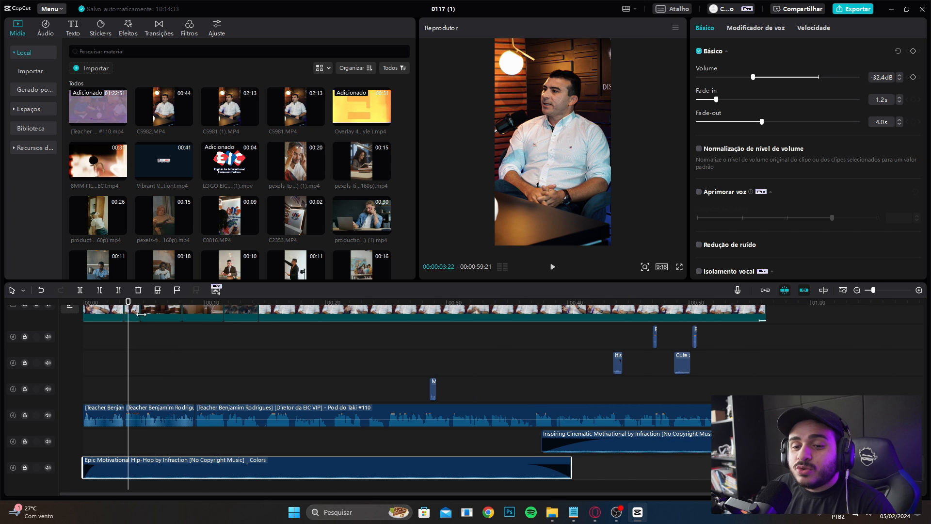
pyautogui.click(599, 439)
pyautogui.moveTo(127, 303); pyautogui.dragTo(522, 340)
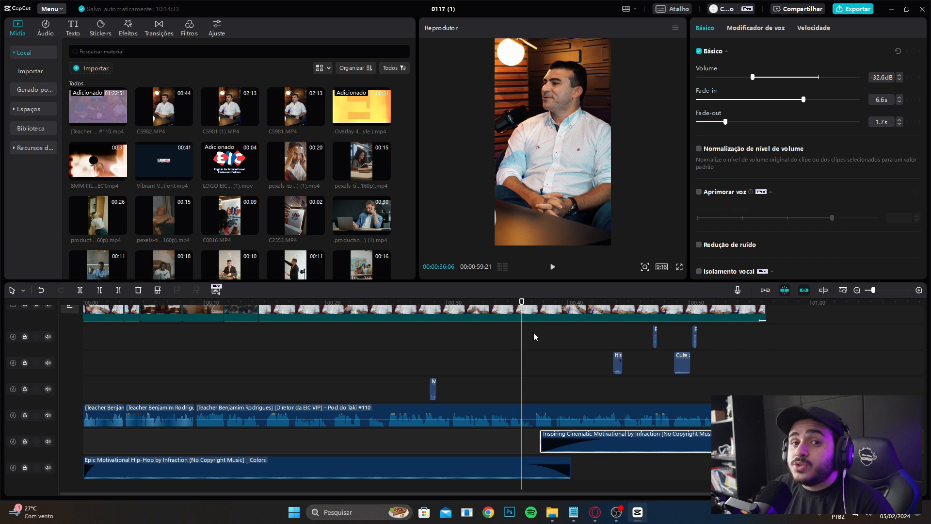
pyautogui.press('space')
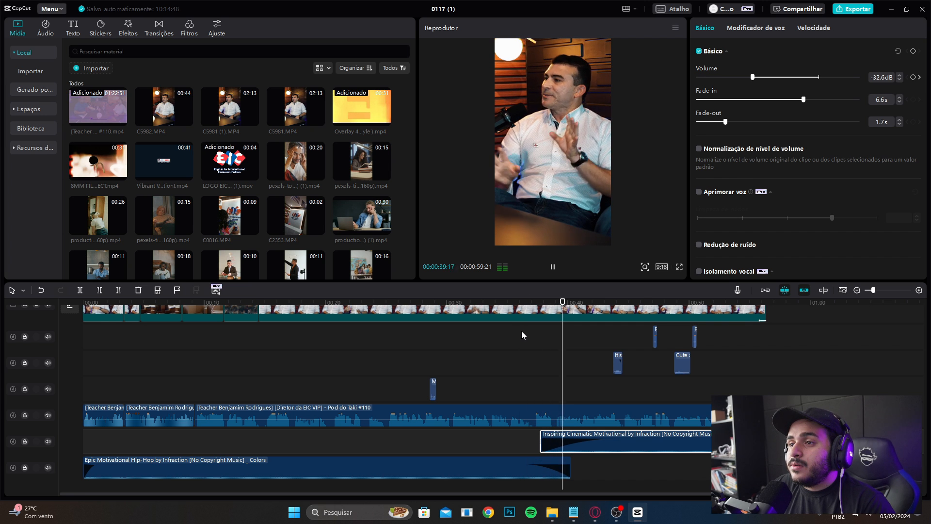
pyautogui.press('space')
# Step: Select the Epic Motivational Hip-Hop track and play the section before its fade-out from about 34 seconds
pyautogui.click(551, 464)
pyautogui.moveTo(588, 303); pyautogui.dragTo(532, 309)
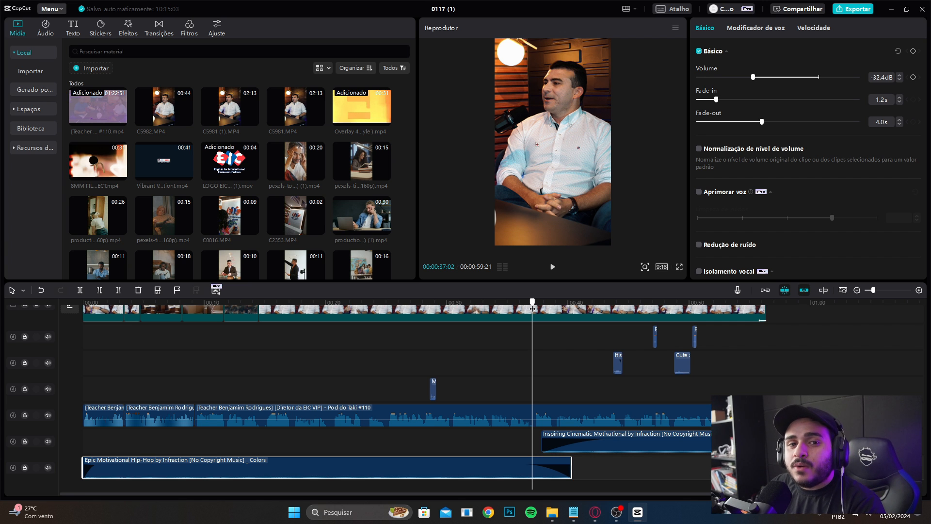
pyautogui.moveTo(533, 308); pyautogui.dragTo(495, 323)
pyautogui.press('space')
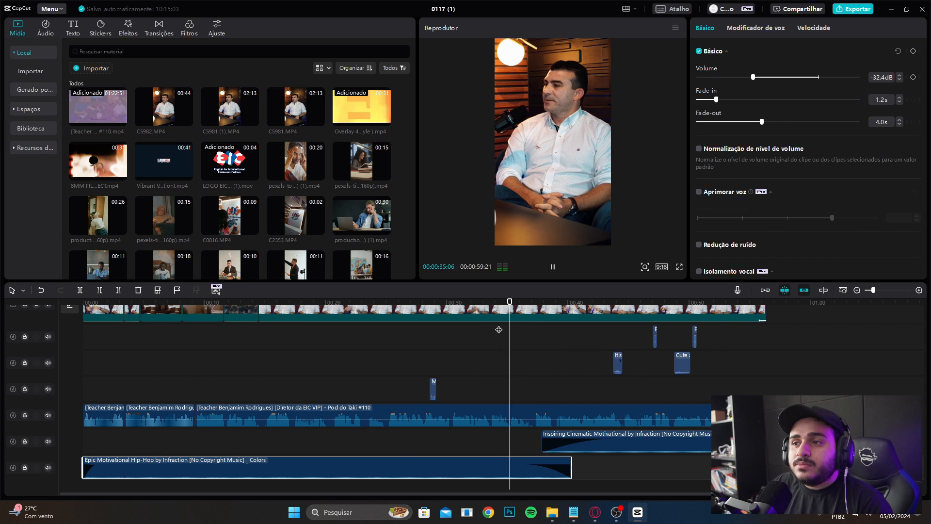
pyautogui.press('space')
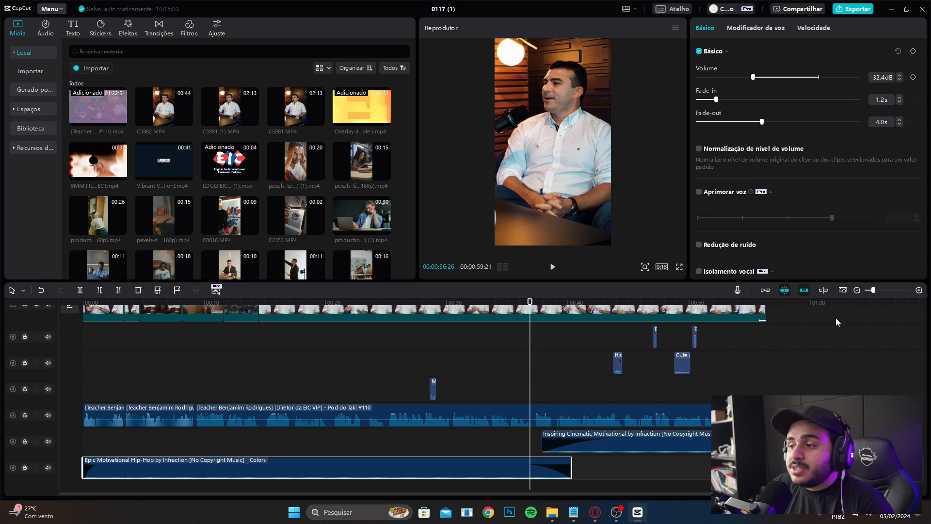
# Step: Select the Inspiring Cinematic Motivational track and watch the music change in full screen from about 36 seconds
pyautogui.scroll(-1, 836, 322)
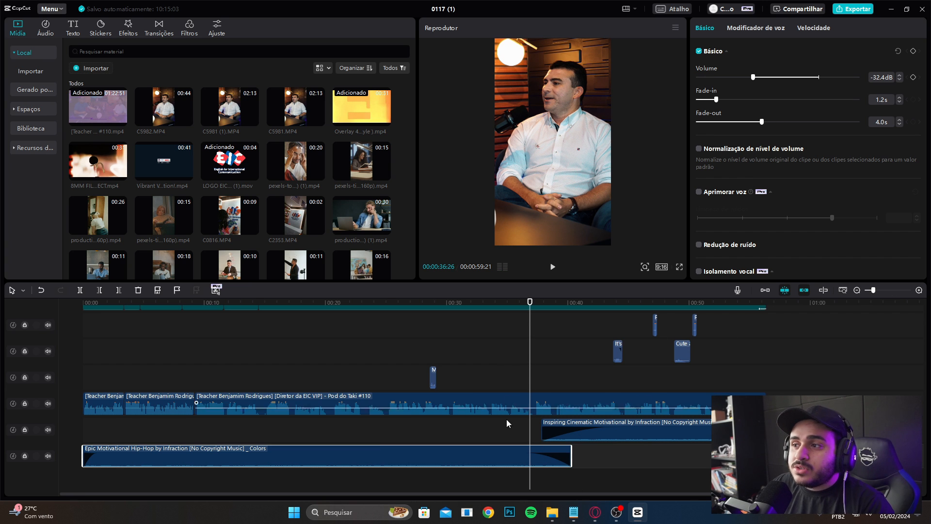
pyautogui.click(654, 432)
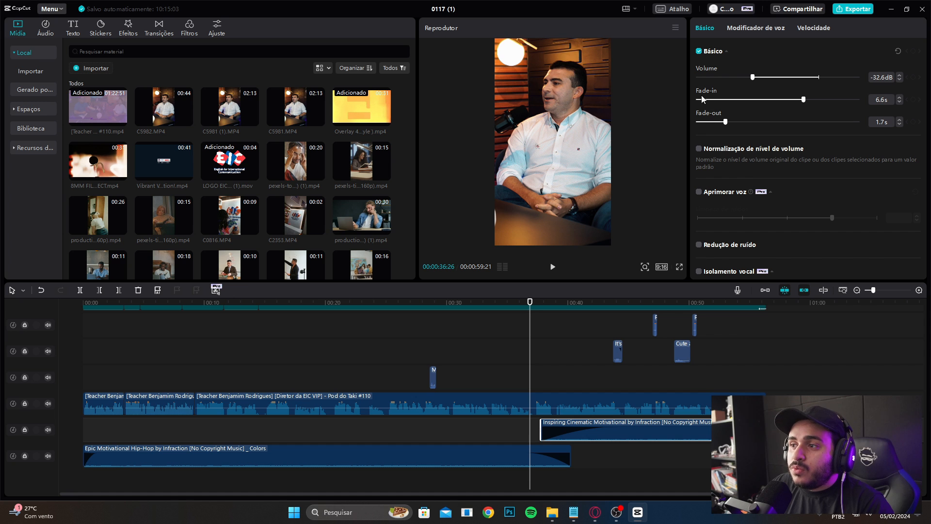
pyautogui.moveTo(530, 308); pyautogui.dragTo(527, 308)
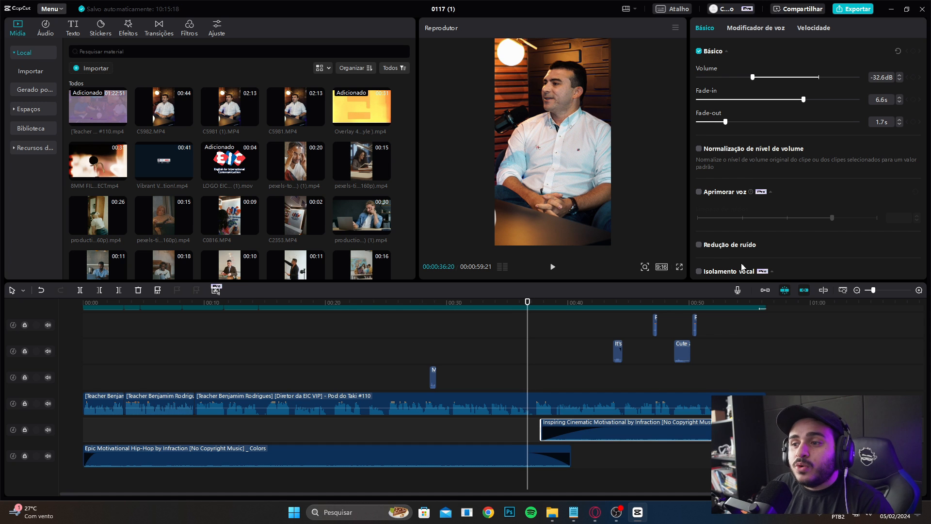
pyautogui.click(680, 268)
pyautogui.press('space')
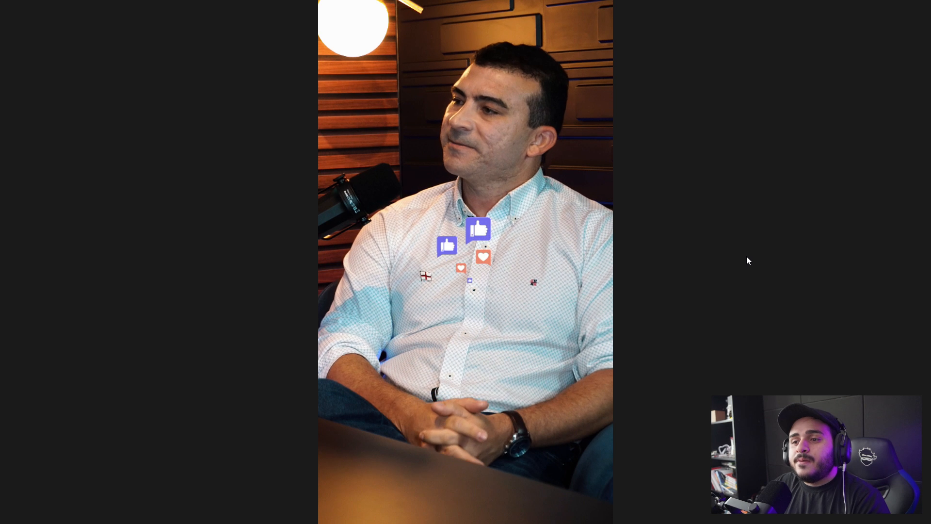
pyautogui.press('Escape')
# Step: Return to the reel's beginning and play the change from the second interview clip to the window clip from about 4 seconds
pyautogui.moveTo(618, 308); pyautogui.dragTo(85, 315)
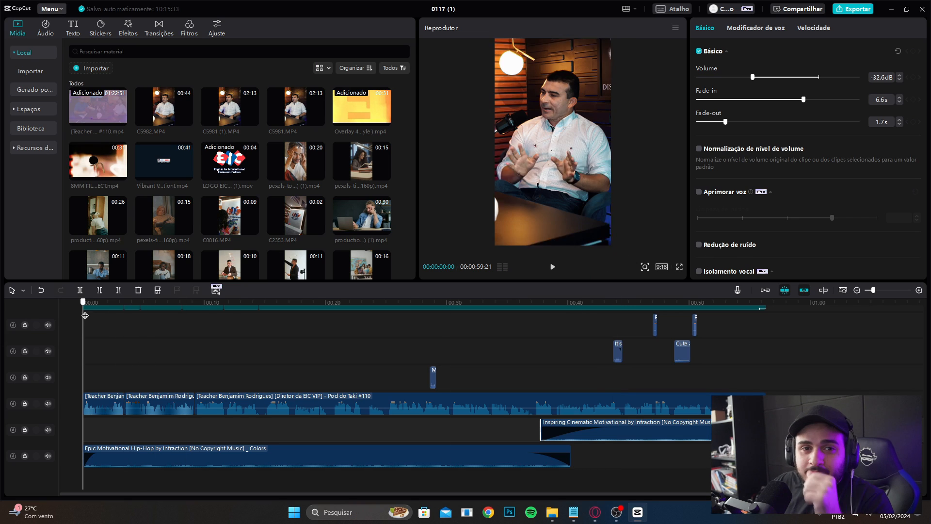
pyautogui.click(115, 302)
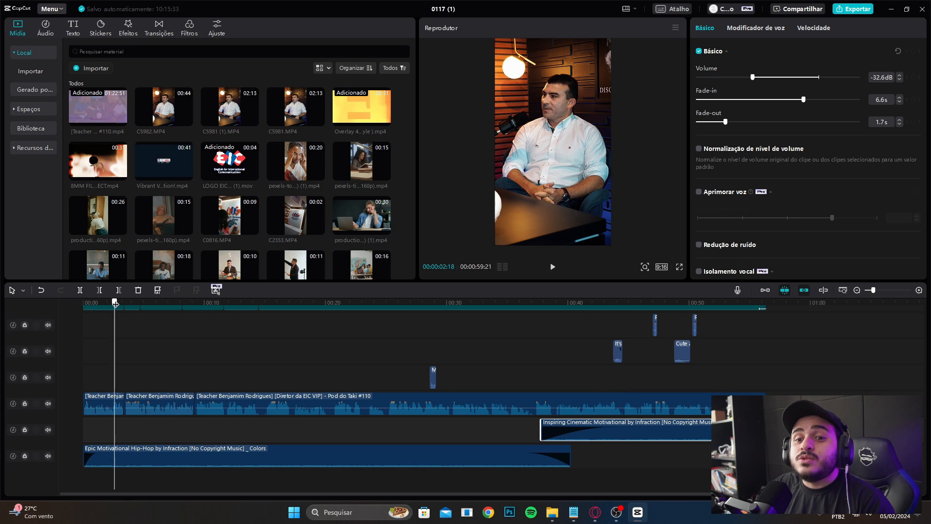
pyautogui.click(165, 465)
pyautogui.scroll(2, 111, 371)
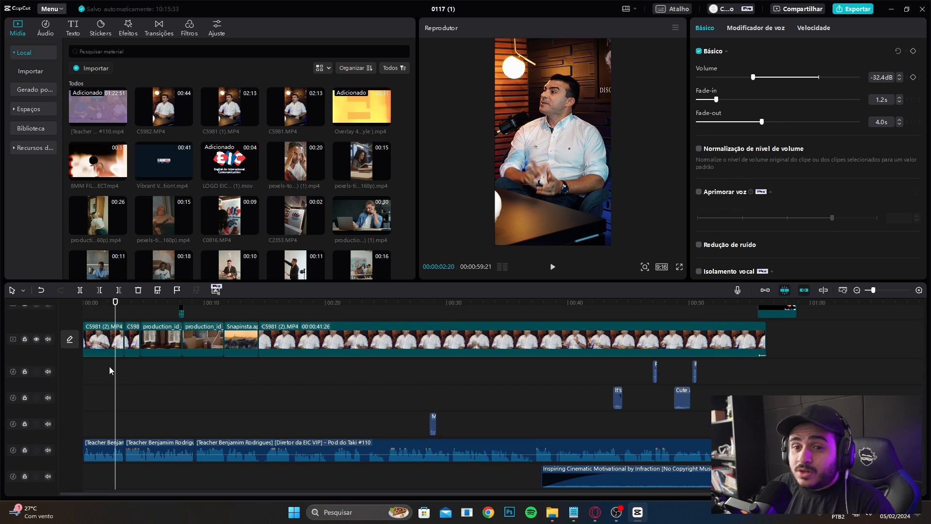
pyautogui.click(884, 288)
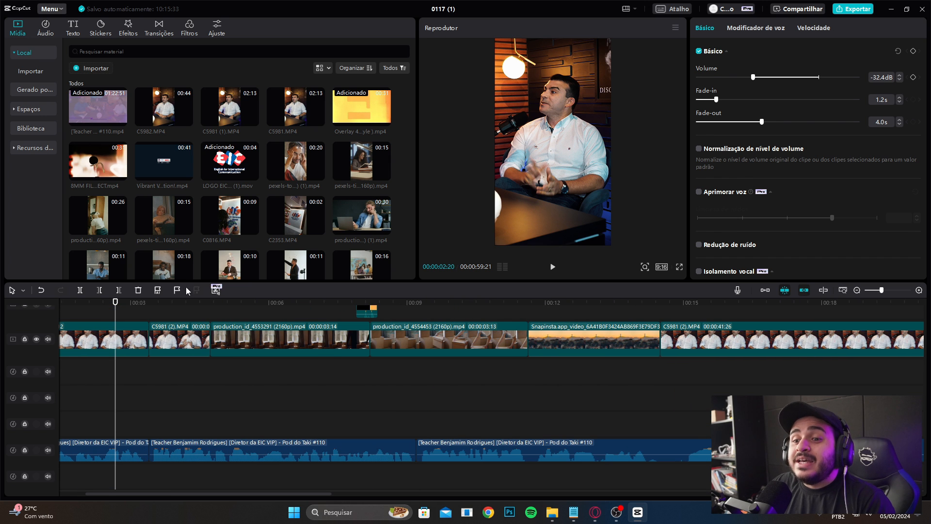
pyautogui.moveTo(113, 302); pyautogui.dragTo(194, 313)
pyautogui.scroll(3, 224, 354)
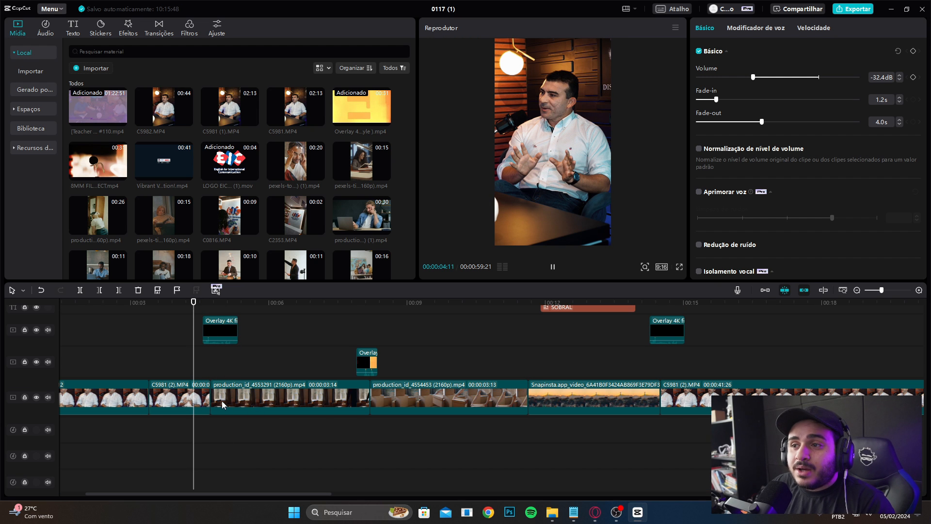
pyautogui.press('space')
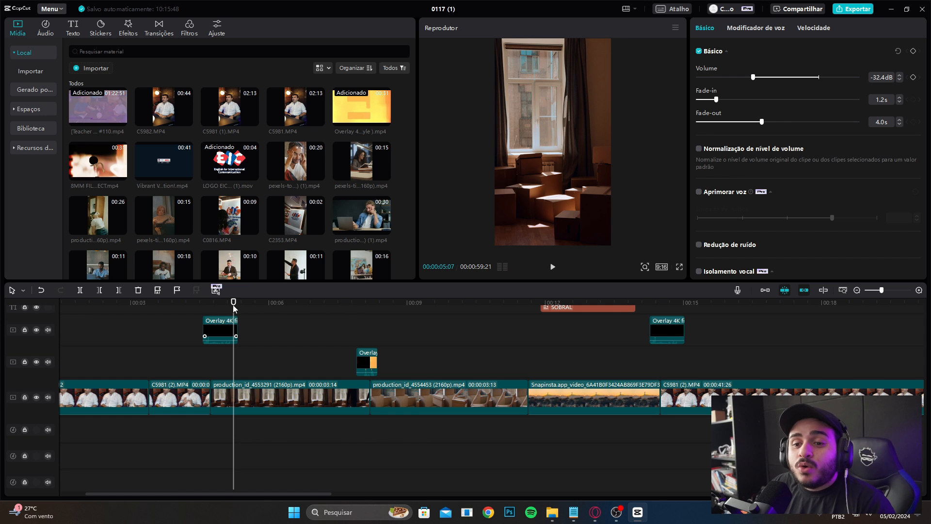
# Step: Inspect the settings of the overlay at about 5 seconds and preview the imported 8MM film and Overlay 4K source videos
pyautogui.click(228, 330)
pyautogui.scroll(-1, 387, 195)
pyautogui.scroll(1, 386, 195)
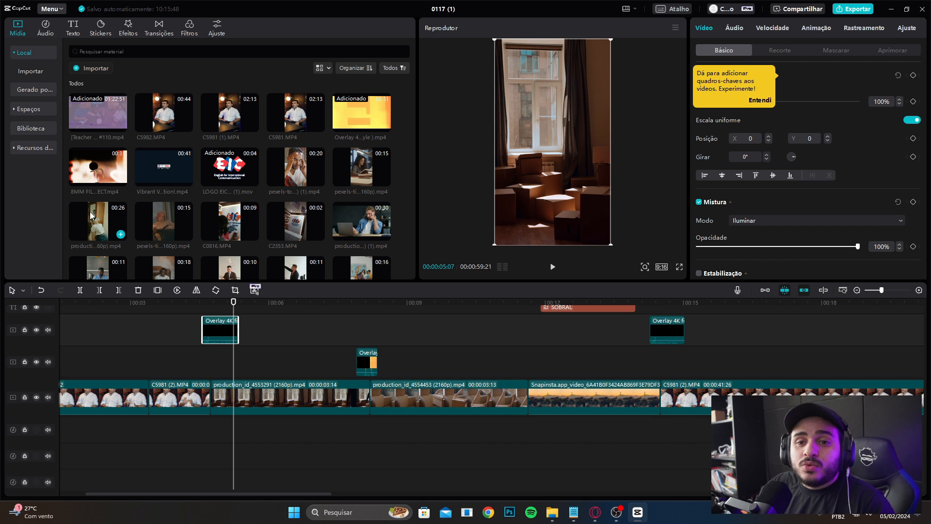
pyautogui.click(97, 177)
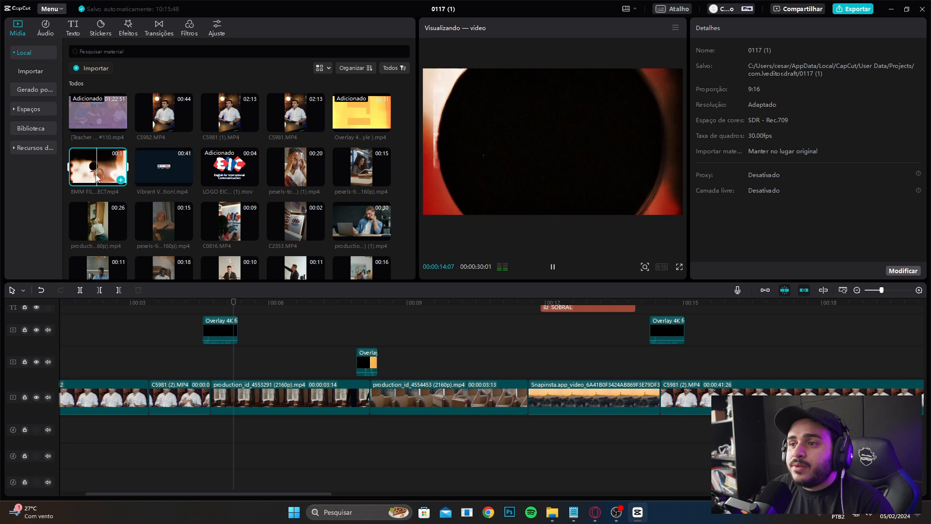
pyautogui.press('space')
pyautogui.click(340, 127)
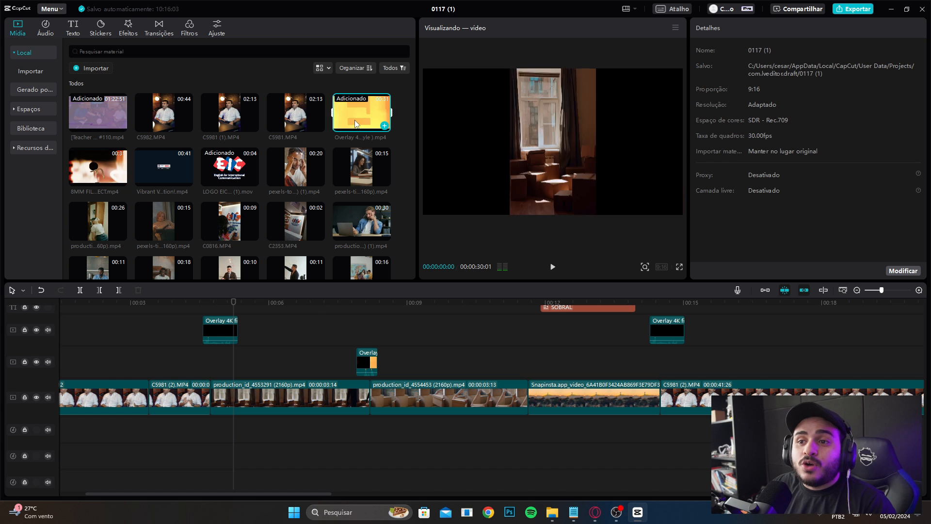
# Step: Place the Overlay 4K film burn video after the end of the reel at about 1:02 and play its beginning
pyautogui.moveTo(883, 290)
pyautogui.mouseDown()
pyautogui.moveTo(854, 290)
pyautogui.moveTo(872, 290)
pyautogui.mouseUp()
pyautogui.moveTo(360, 111); pyautogui.dragTo(693, 361)
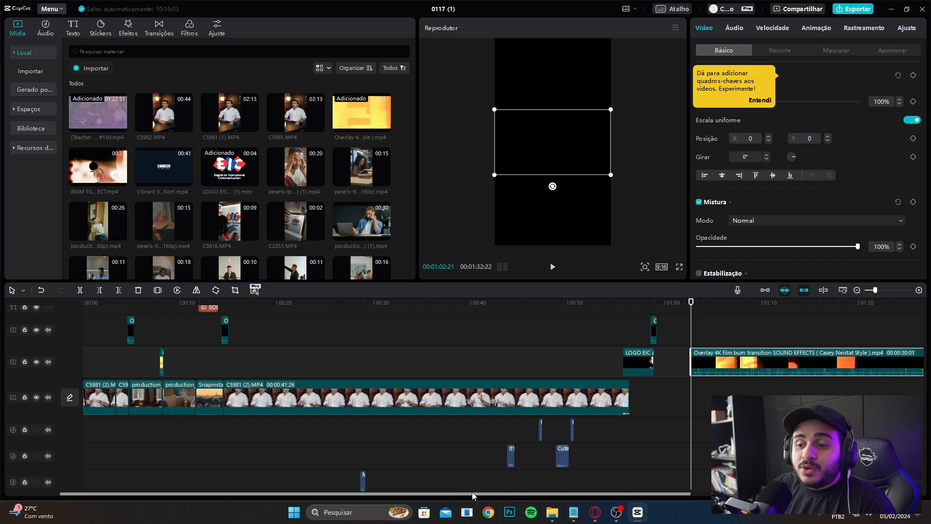
pyautogui.moveTo(483, 493); pyautogui.dragTo(714, 494)
pyautogui.press('space')
pyautogui.press('space')
# Step: Split the film burn overlay before and after its first burn, starting at 00:01:03:10, and move that piece ahead of the rest
pyautogui.moveTo(875, 290)
pyautogui.mouseDown()
pyautogui.moveTo(889, 290)
pyautogui.moveTo(880, 290)
pyautogui.mouseUp()
pyautogui.moveTo(386, 304); pyautogui.dragTo(367, 312)
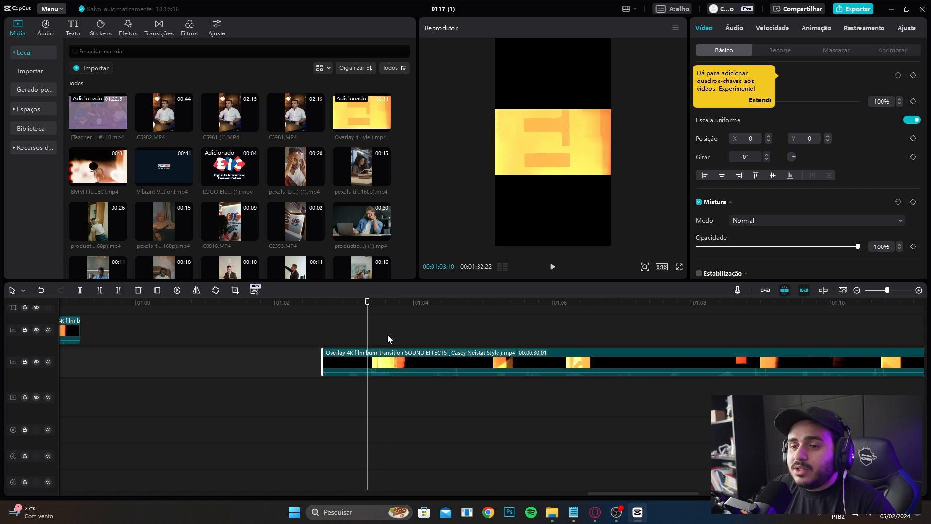
pyautogui.click(80, 291)
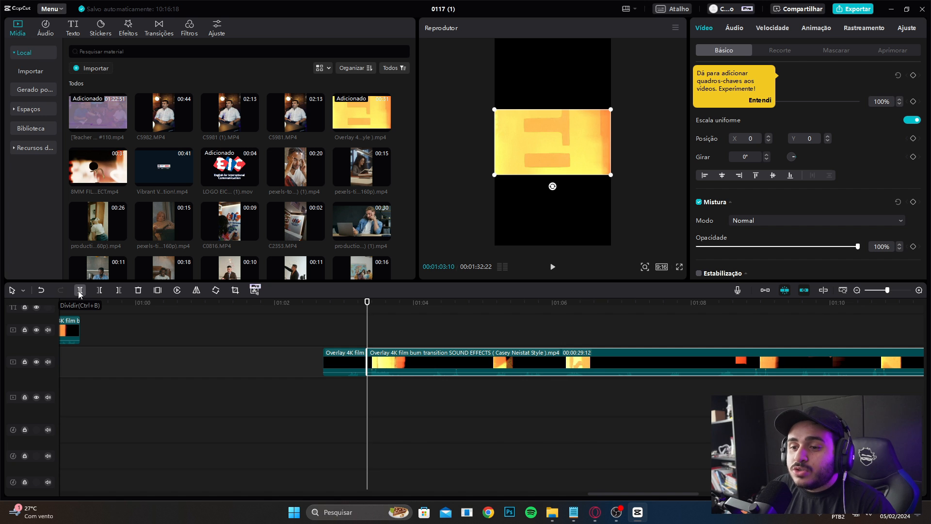
pyautogui.press('space')
pyautogui.press('space')
pyautogui.click(80, 291)
pyautogui.moveTo(384, 359); pyautogui.dragTo(196, 371)
# Step: Crop the isolated burn piece to a 9:16 ratio, with the frame just right of centre over the burn's edge
pyautogui.click(184, 318)
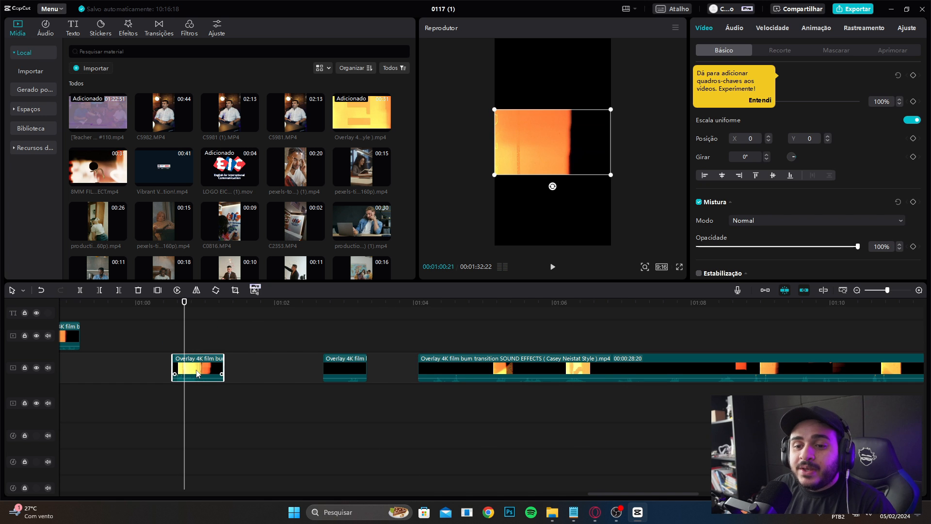
pyautogui.click(235, 290)
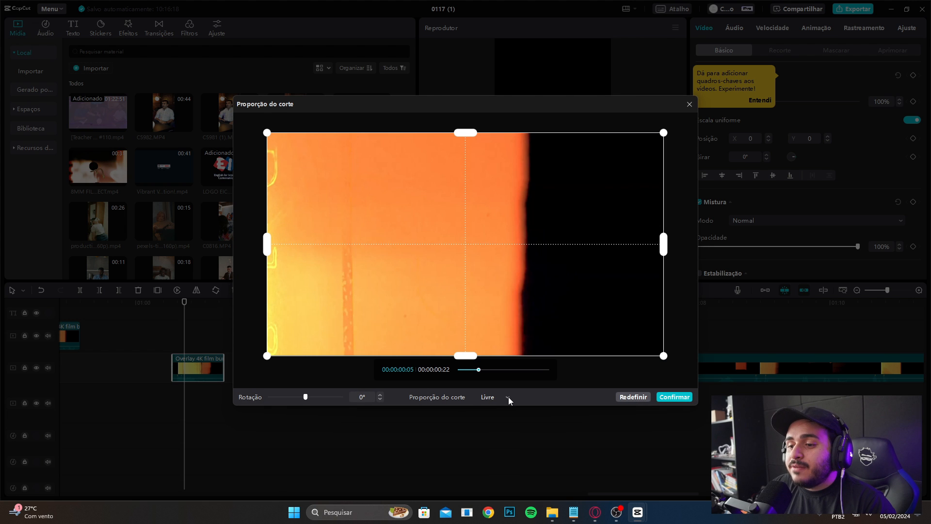
pyautogui.click(508, 397)
pyautogui.click(499, 380)
pyautogui.moveTo(489, 276)
pyautogui.mouseDown()
pyautogui.moveTo(532, 275)
pyautogui.moveTo(374, 272)
pyautogui.moveTo(503, 274)
pyautogui.mouseUp()
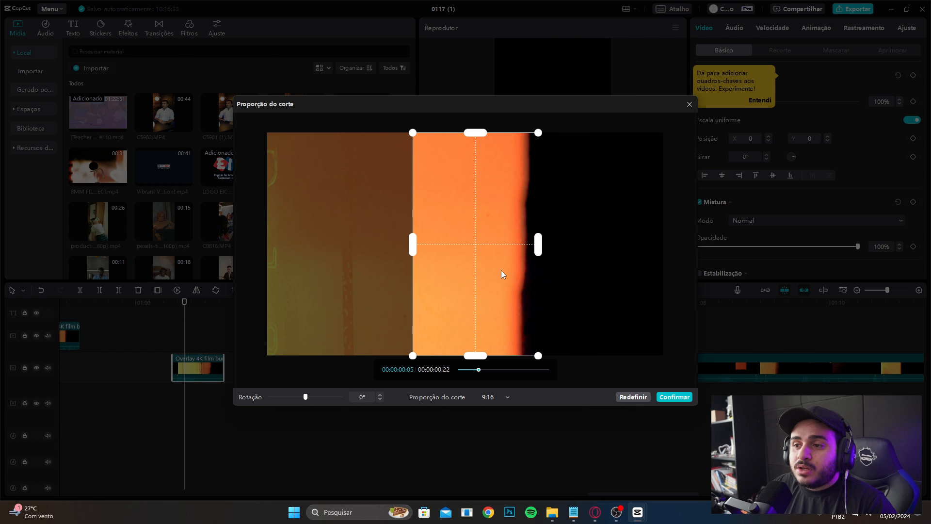
pyautogui.click(676, 398)
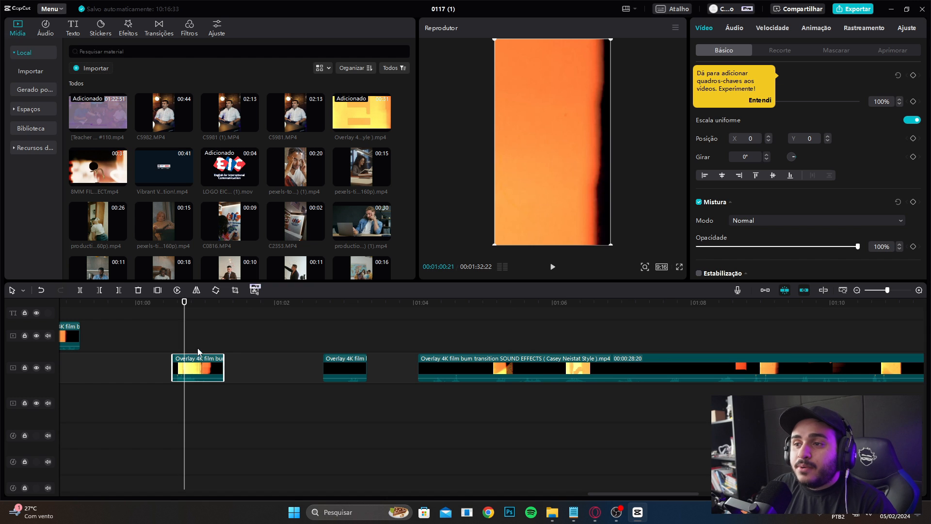
# Step: Play the cropped burn piece, move it above the interview clip at about 47 seconds, and play it there
pyautogui.click(156, 310)
pyautogui.press('space')
pyautogui.press('space')
pyautogui.moveTo(887, 290); pyautogui.dragTo(881, 290)
pyautogui.moveTo(212, 368); pyautogui.dragTo(544, 340)
pyautogui.click(519, 306)
pyautogui.press('space')
pyautogui.press('space')
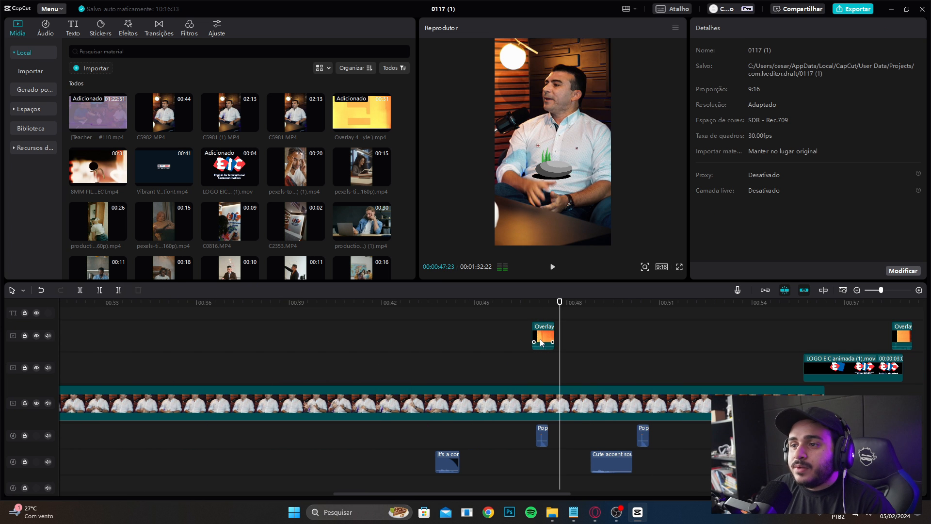
# Step: Set the burn piece's blend mode to Iluminar and play it over the interview footage
pyautogui.click(543, 342)
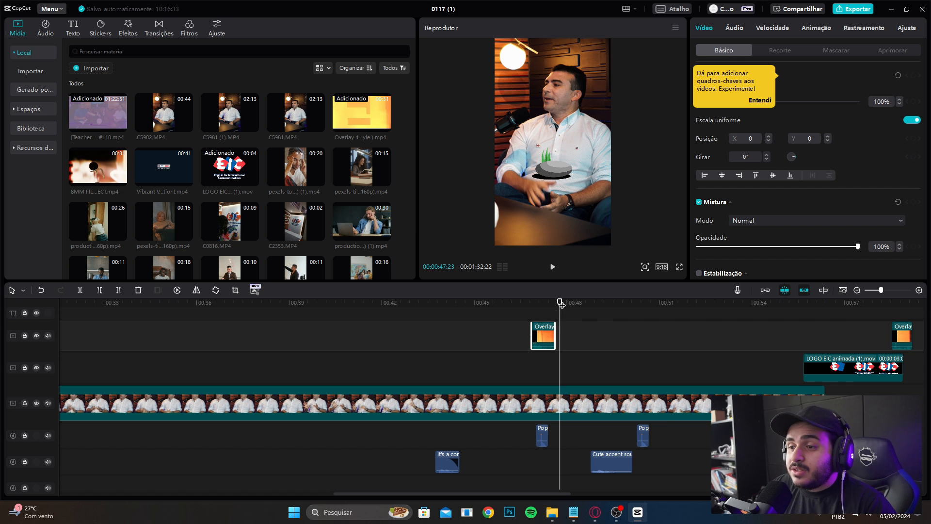
pyautogui.moveTo(559, 302); pyautogui.dragTo(532, 302)
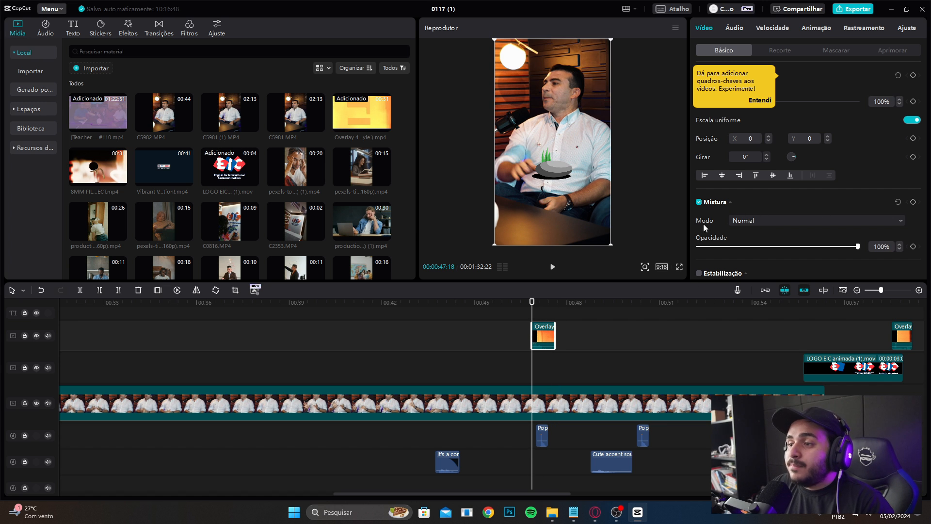
pyautogui.click(766, 221)
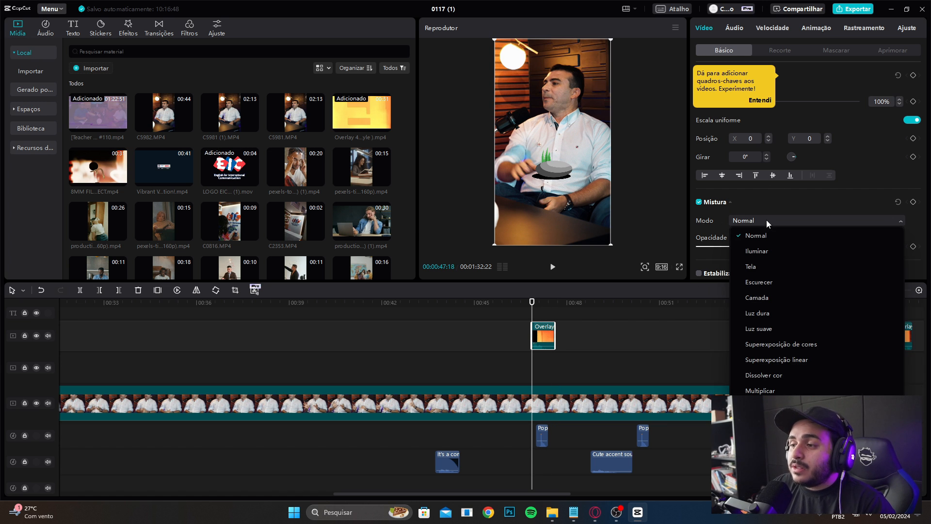
pyautogui.click(760, 252)
pyautogui.click(514, 301)
pyautogui.press('space')
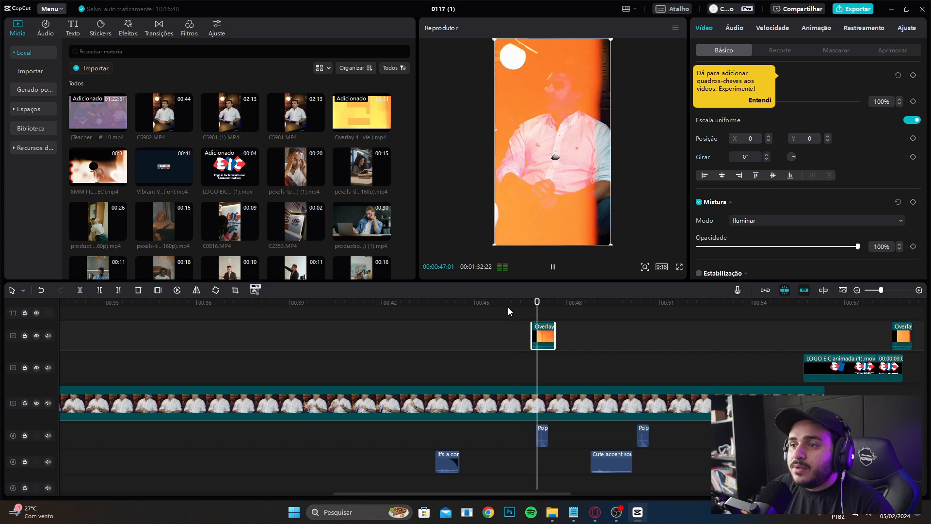
# Step: Move the burn piece to about 38 seconds above the interview clip and play across it
pyautogui.click(542, 339)
pyautogui.moveTo(541, 338); pyautogui.dragTo(259, 340)
pyautogui.click(219, 313)
pyautogui.press('space')
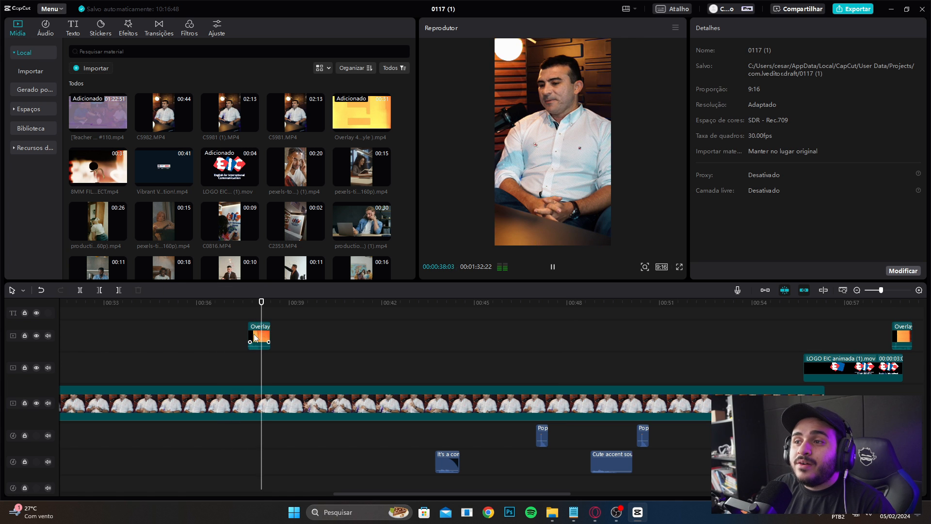
# Step: Delete the burn piece from above the interview clip and bring the playhead back to about 4 seconds
pyautogui.click(261, 335)
pyautogui.click(138, 290)
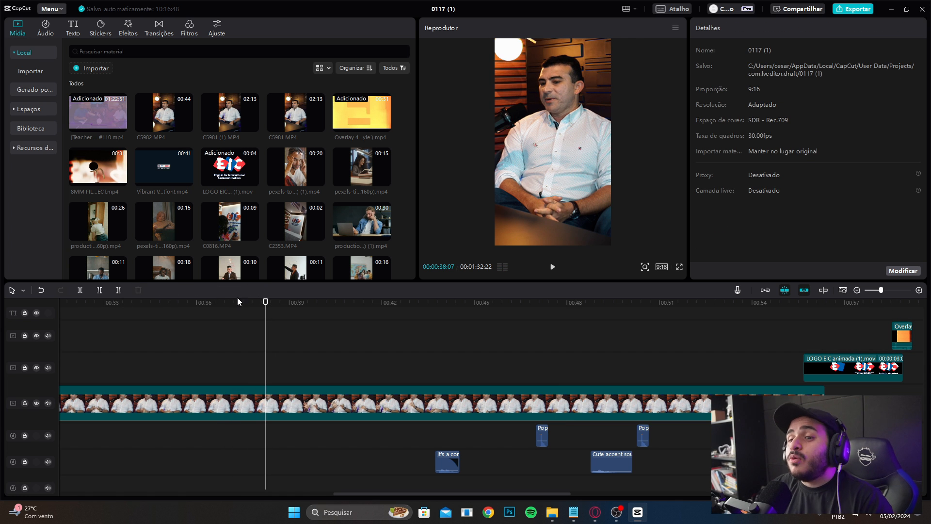
pyautogui.press('Home')
pyautogui.moveTo(247, 339); pyautogui.dragTo(210, 339)
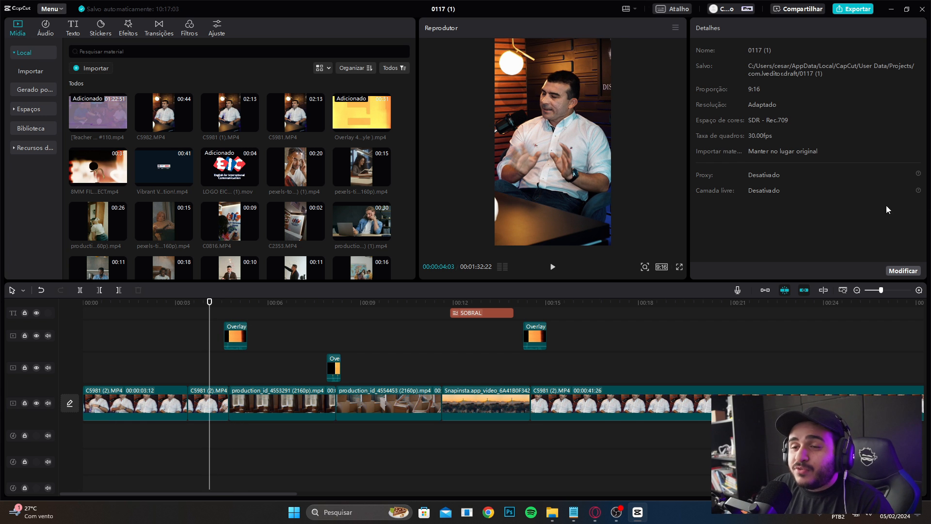
# Step: Play the film burn transition from the interview clip into the first B-roll clip, from just before 4 seconds
pyautogui.moveTo(882, 291); pyautogui.dragTo(888, 294)
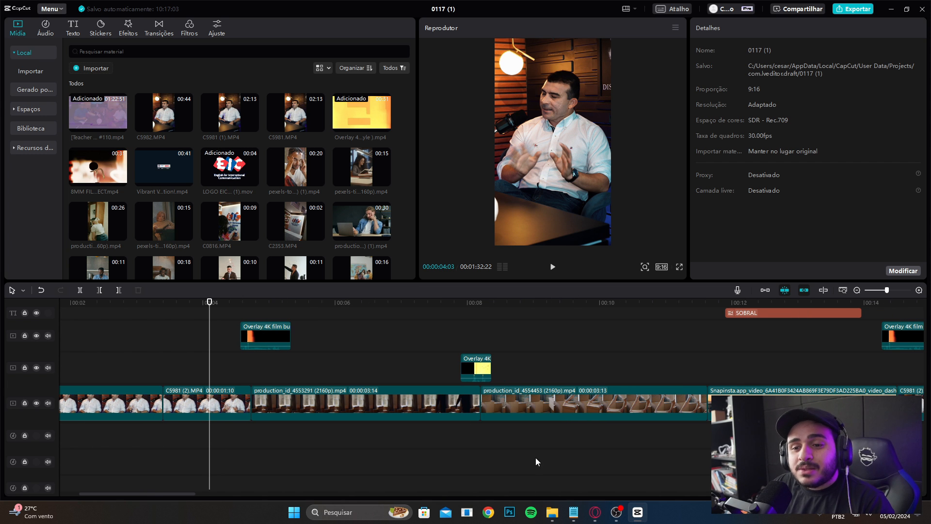
pyautogui.moveTo(353, 304); pyautogui.dragTo(309, 305)
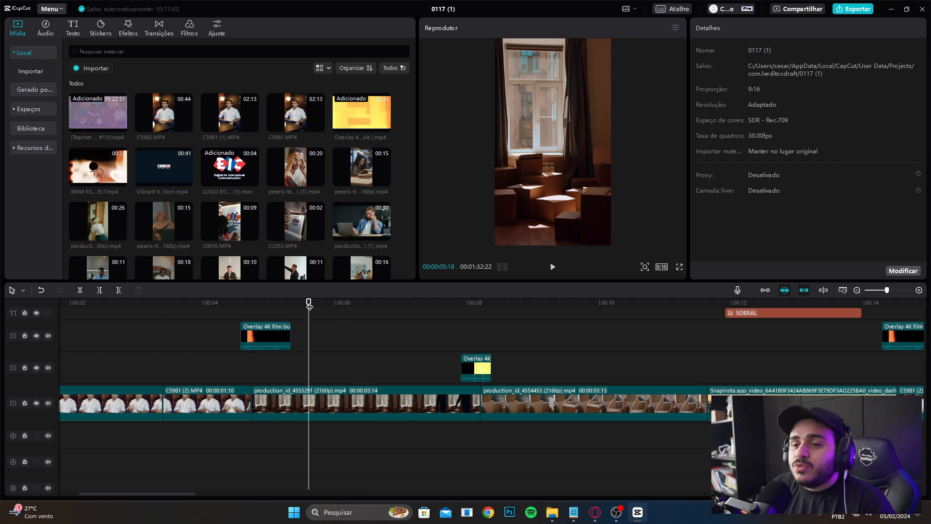
pyautogui.moveTo(309, 304); pyautogui.dragTo(192, 321)
pyautogui.press('space')
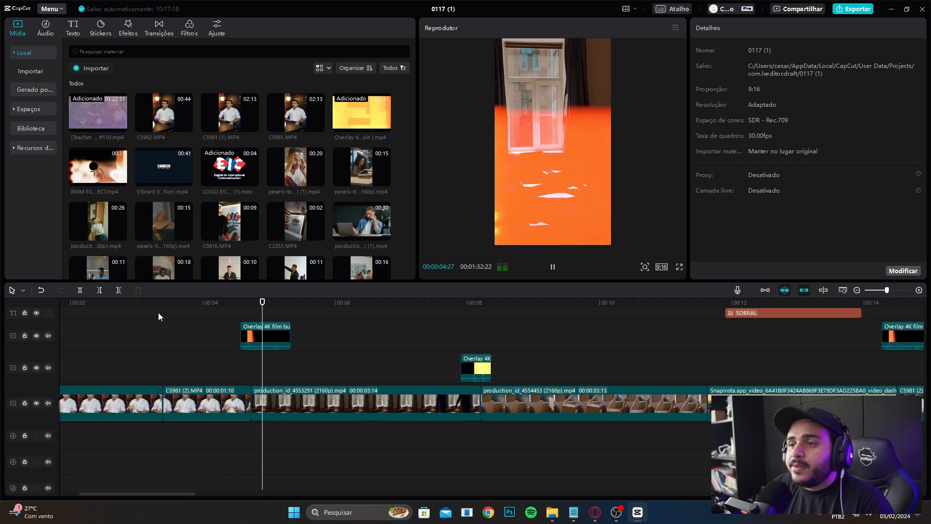
pyautogui.press('space')
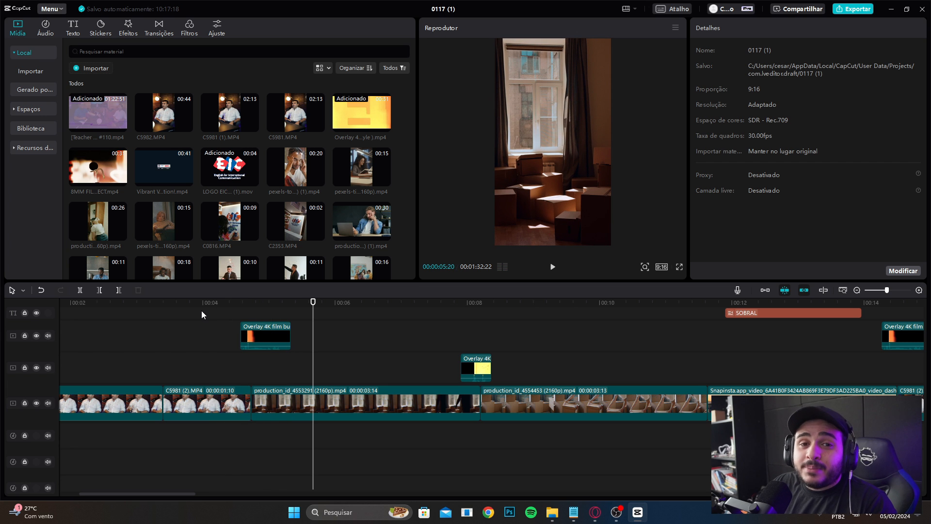
# Step: Play the reel from about 4 to 15 seconds, across the B-roll clips and their film burn transitions
pyautogui.click(202, 311)
pyautogui.press('space')
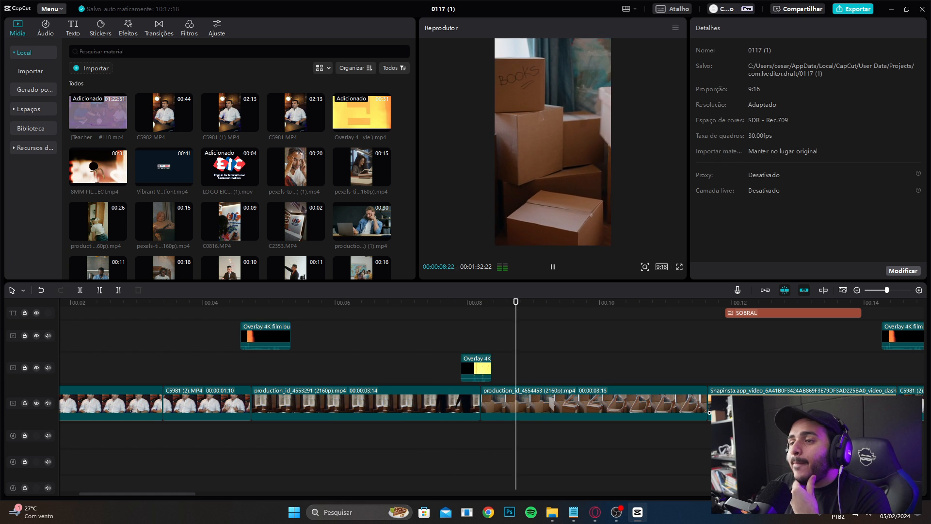
pyautogui.moveTo(887, 290); pyautogui.dragTo(882, 294)
pyautogui.press('space')
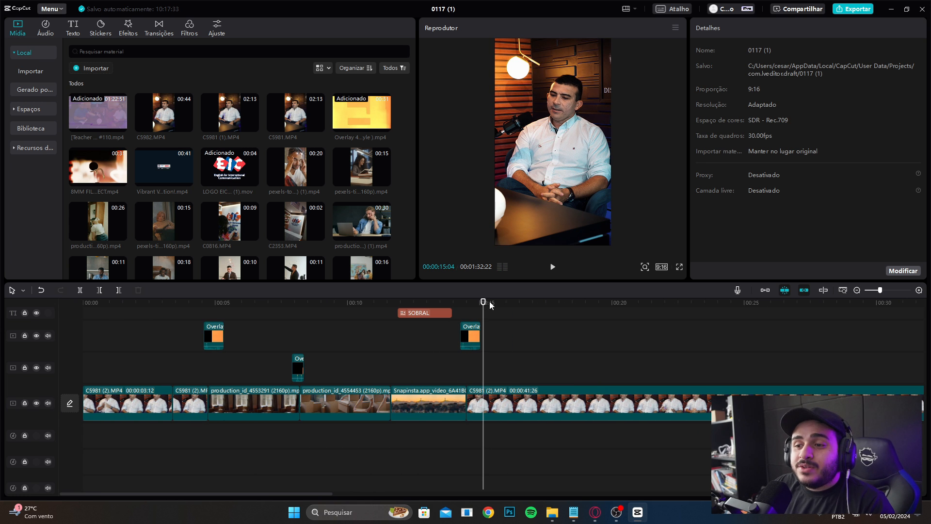
# Step: Bring the playhead back to about 6 seconds and select the first B-roll clip, production_id_4553291
pyautogui.moveTo(483, 305); pyautogui.dragTo(265, 325)
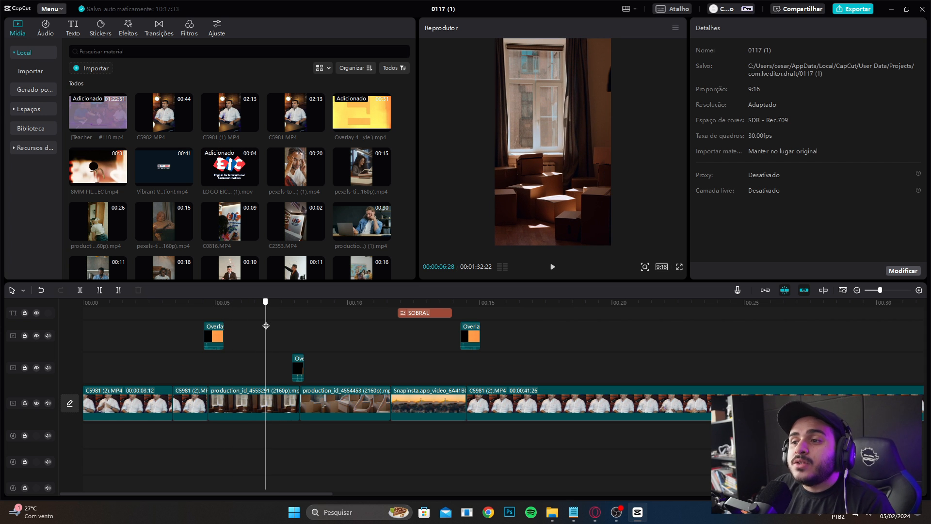
pyautogui.moveTo(265, 325); pyautogui.dragTo(261, 334)
pyautogui.click(253, 398)
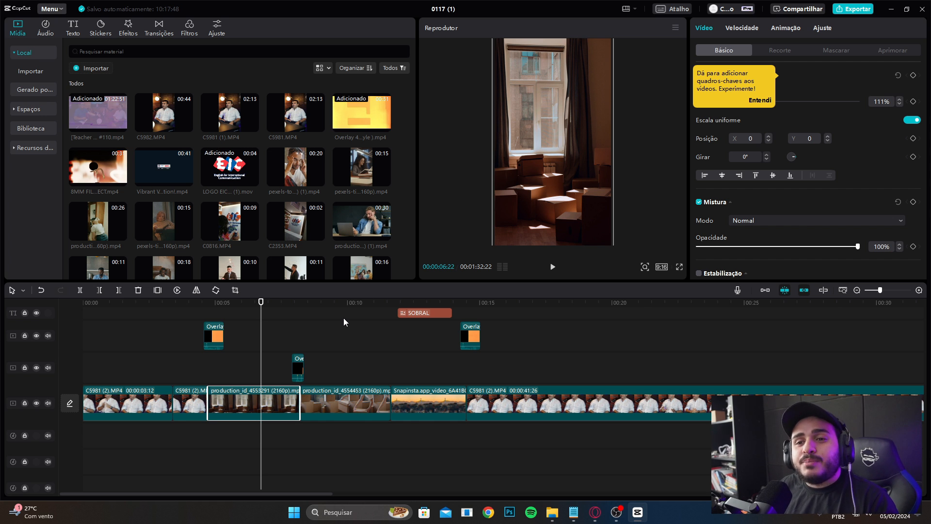
# Step: Check the podcast audio under the opening clips and the blend settings of the first film burn overlay
pyautogui.moveTo(260, 303); pyautogui.dragTo(167, 303)
pyautogui.scroll(-2, 173, 404)
pyautogui.scroll(-1, 184, 421)
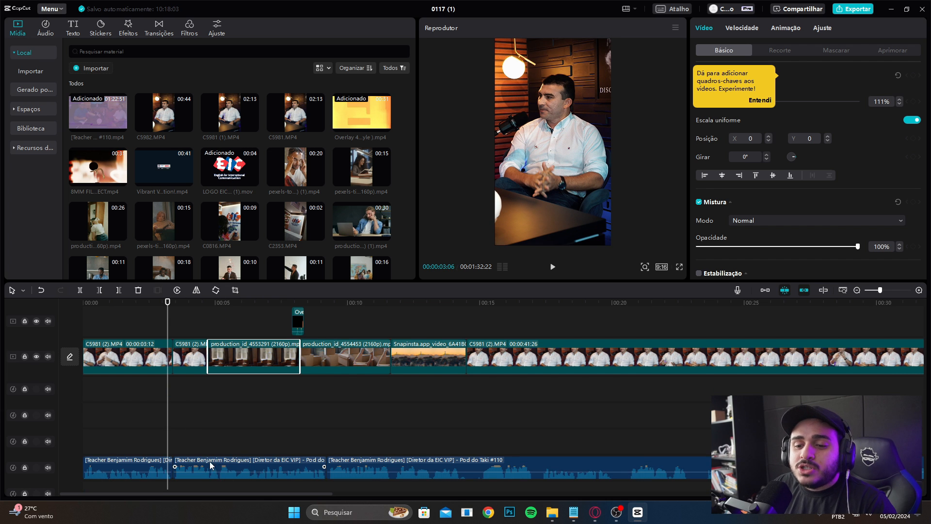
pyautogui.scroll(4, 218, 458)
pyautogui.moveTo(201, 315)
pyautogui.mouseDown()
pyautogui.moveTo(216, 308)
pyautogui.moveTo(193, 308)
pyautogui.mouseUp()
pyautogui.click(213, 347)
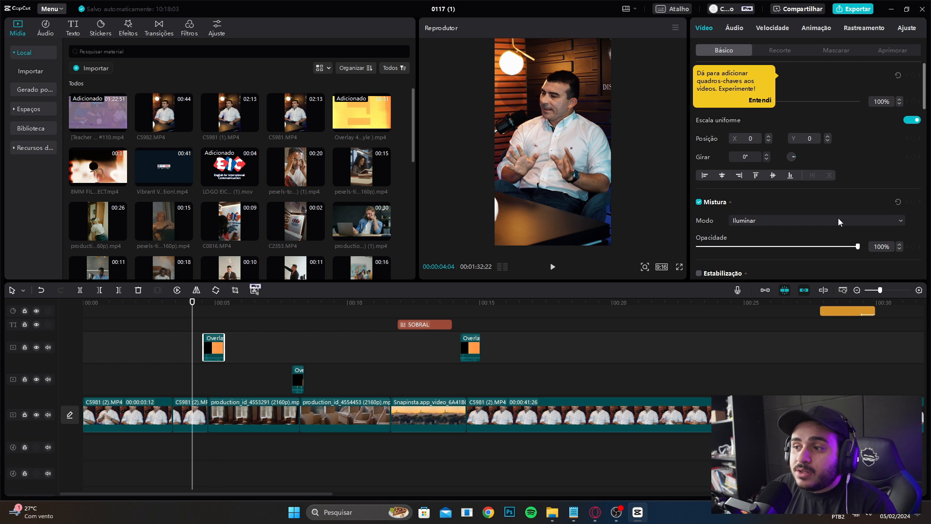
pyautogui.moveTo(194, 305); pyautogui.dragTo(350, 351)
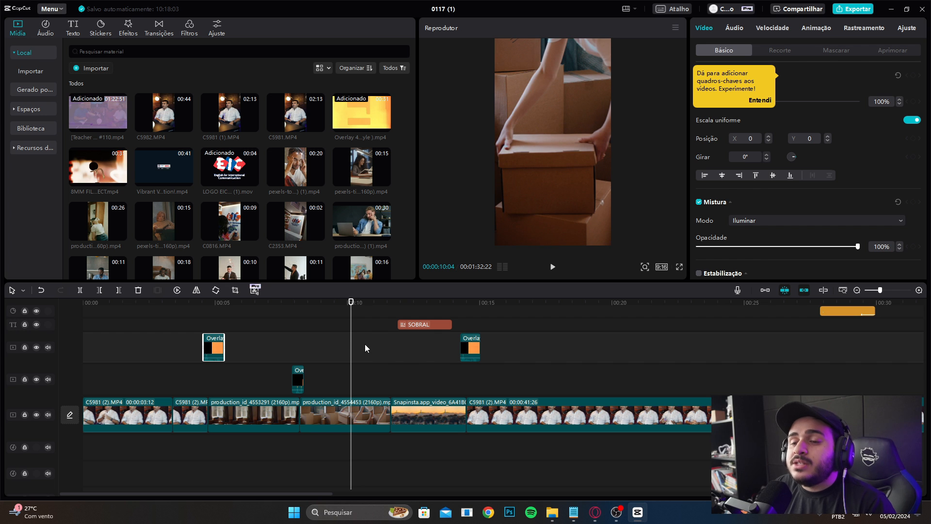
pyautogui.moveTo(351, 307); pyautogui.dragTo(364, 340)
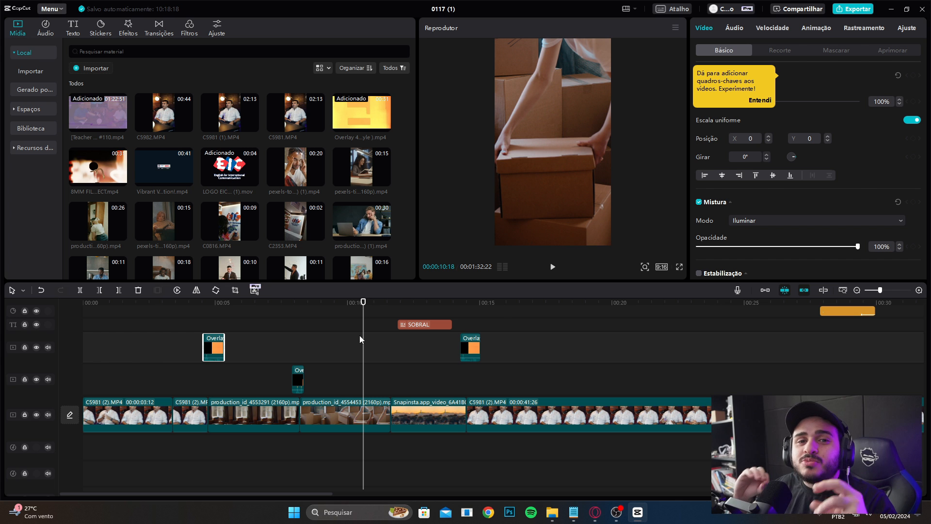
# Step: Play the interview clip from 27 seconds and return the playhead to the start of the sticker there
pyautogui.moveTo(293, 495); pyautogui.dragTo(434, 430)
pyautogui.scroll(3, 412, 388)
pyautogui.click(386, 304)
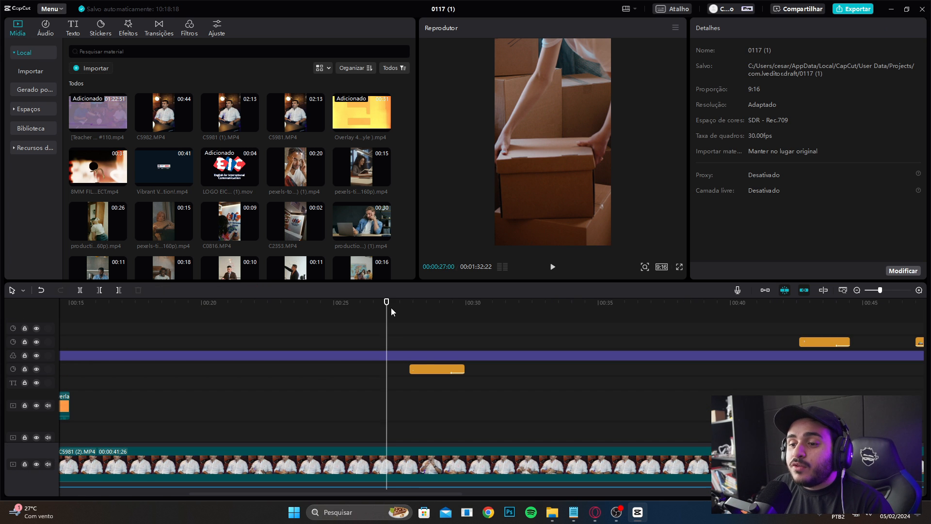
pyautogui.press('space')
pyautogui.press('space')
pyautogui.moveTo(442, 307); pyautogui.dragTo(409, 323)
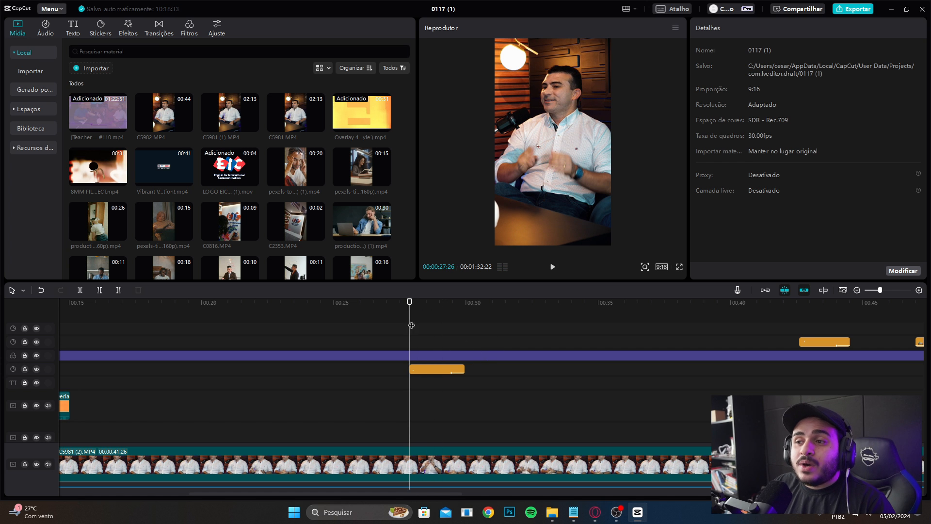
# Step: Select the Money Chaking sound effect under the money sticker and play both together
pyautogui.scroll(-5, 432, 339)
pyautogui.keyDown('ctrl'); pyautogui.scroll(3, 821, 316); pyautogui.keyUp('ctrl')
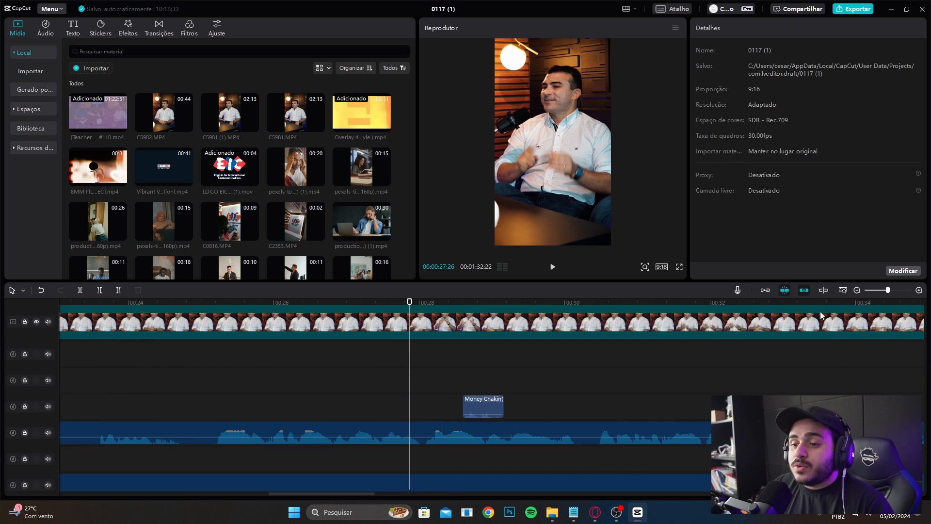
pyautogui.click(479, 406)
pyautogui.scroll(5, 604, 400)
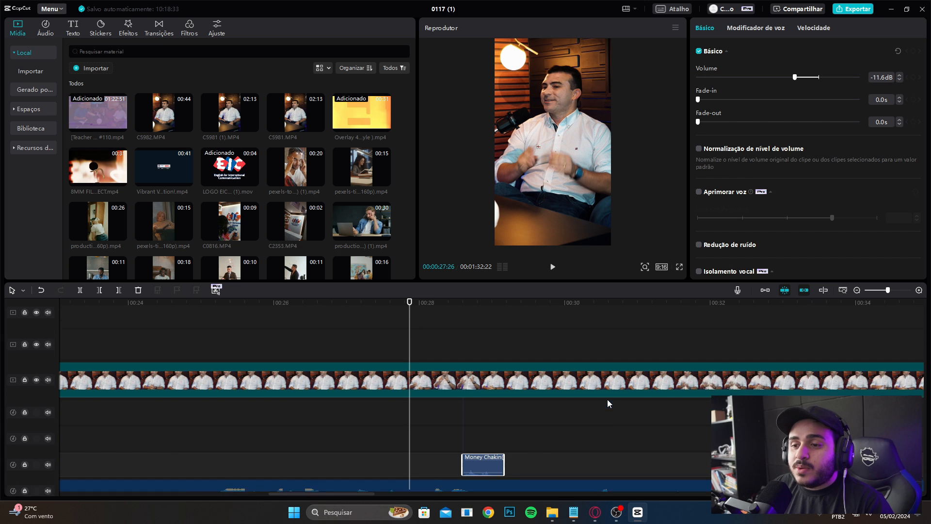
pyautogui.press('space')
pyautogui.press('space')
pyautogui.scroll(-2, 449, 358)
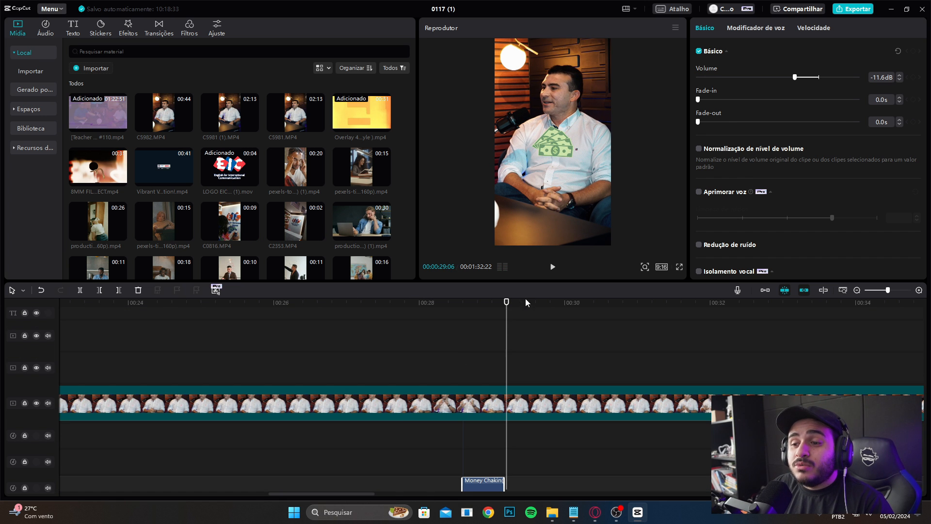
# Step: Browse the sticker library, covering the popular stickers and the Animais de estimação category
pyautogui.moveTo(888, 290); pyautogui.dragTo(877, 291)
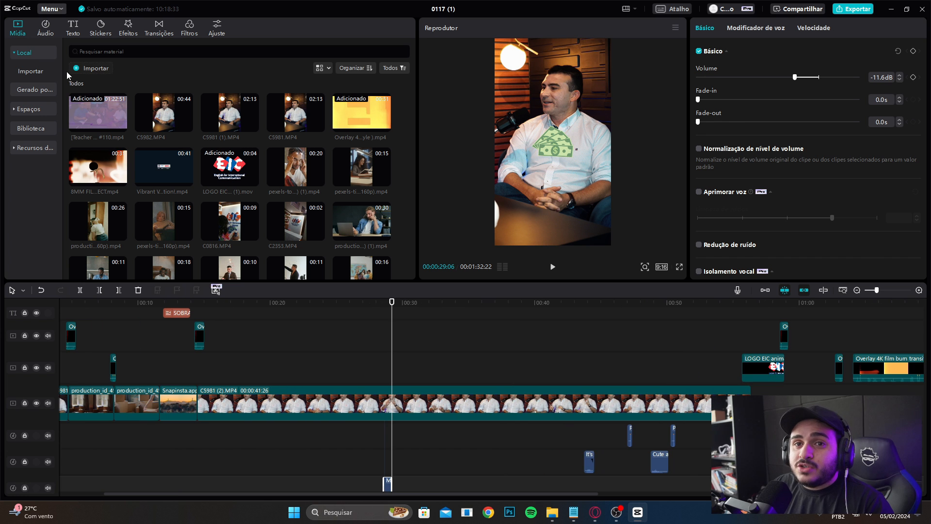
pyautogui.click(102, 27)
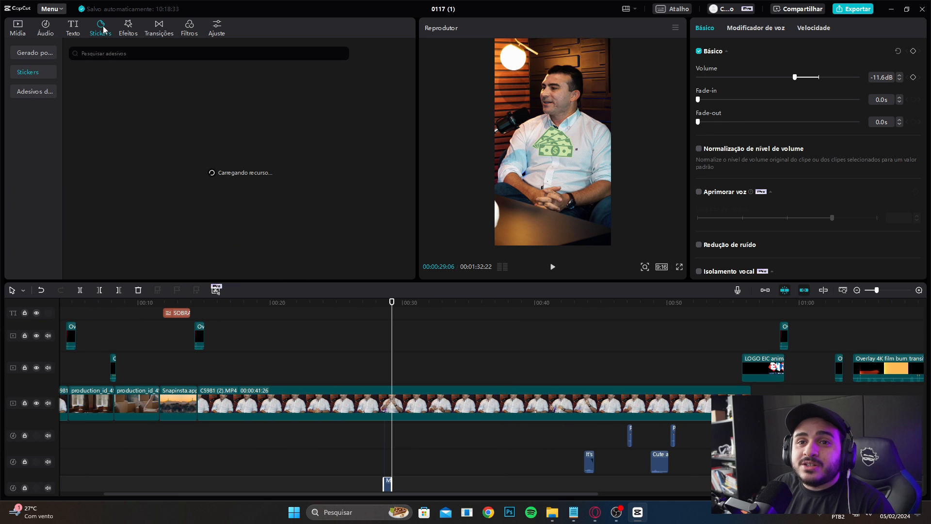
pyautogui.scroll(-2, 239, 153)
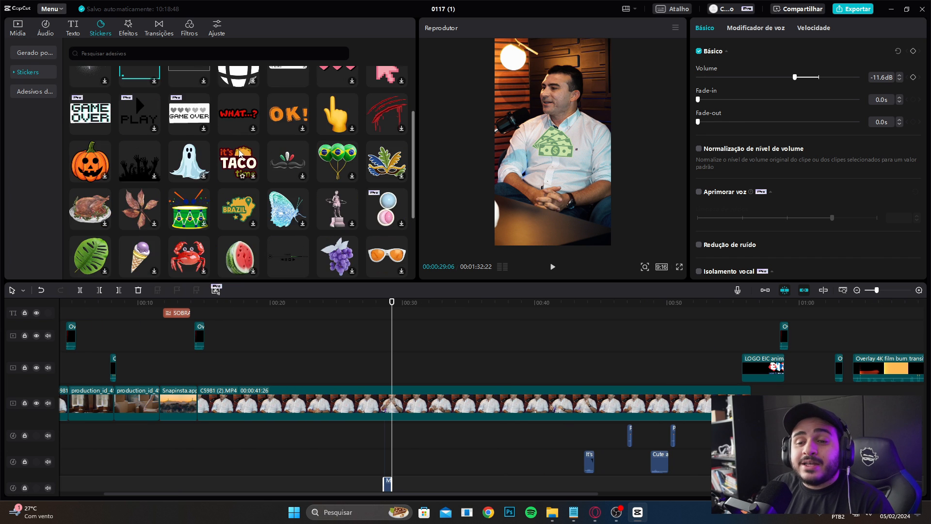
pyautogui.scroll(-2, 239, 153)
pyautogui.click(14, 72)
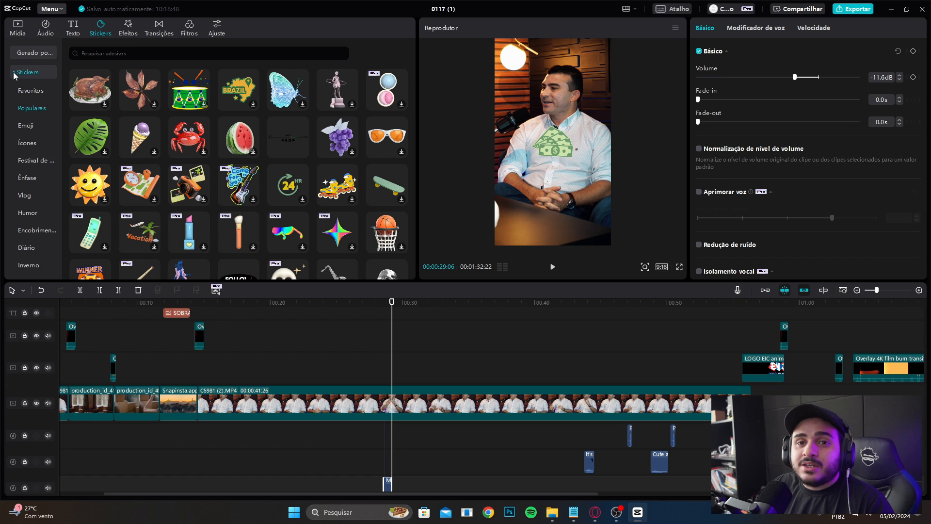
pyautogui.scroll(-3, 33, 99)
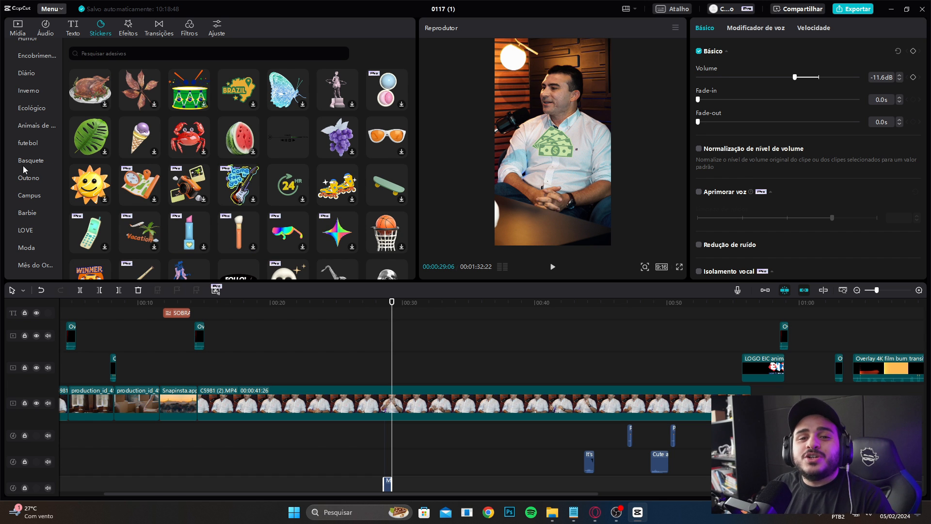
pyautogui.click(24, 140)
pyautogui.click(26, 127)
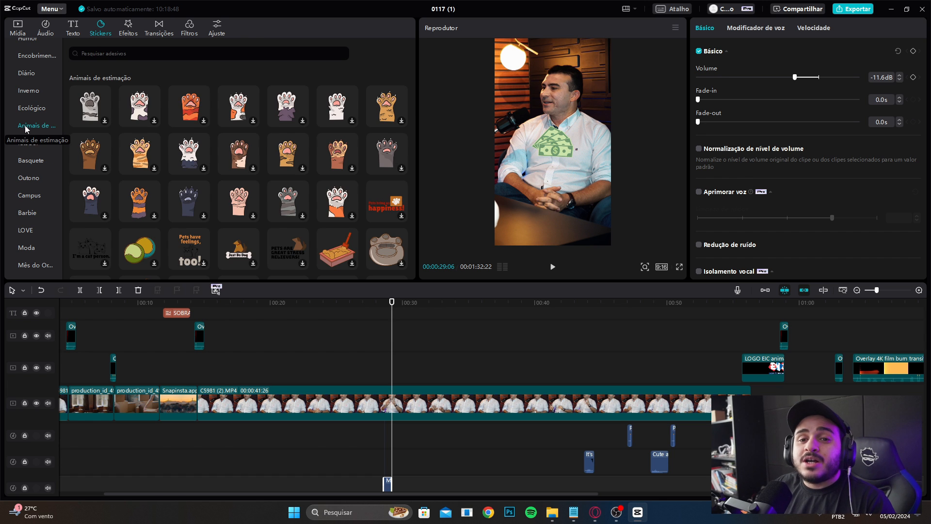
pyautogui.scroll(-3, 47, 149)
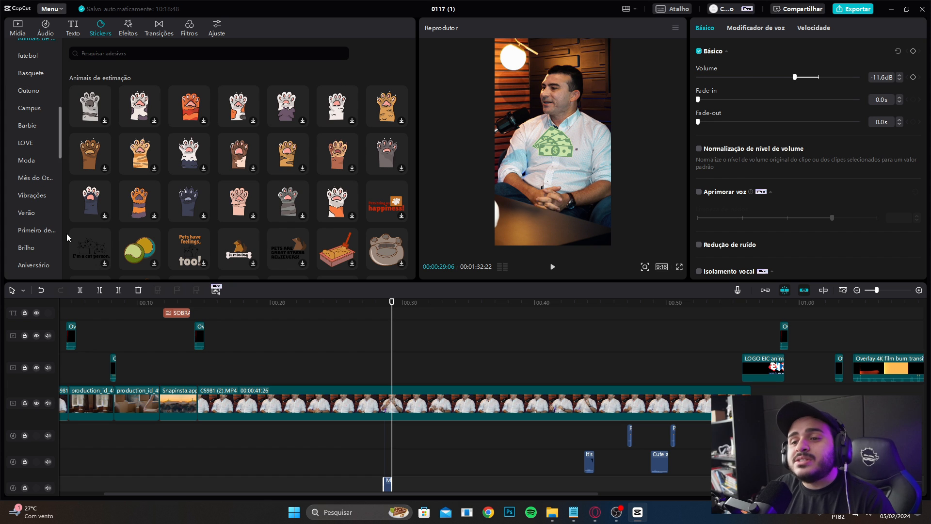
# Step: Look through the Comida, Ilustração and Moda sticker categories
pyautogui.scroll(-5, 37, 246)
pyautogui.click(33, 249)
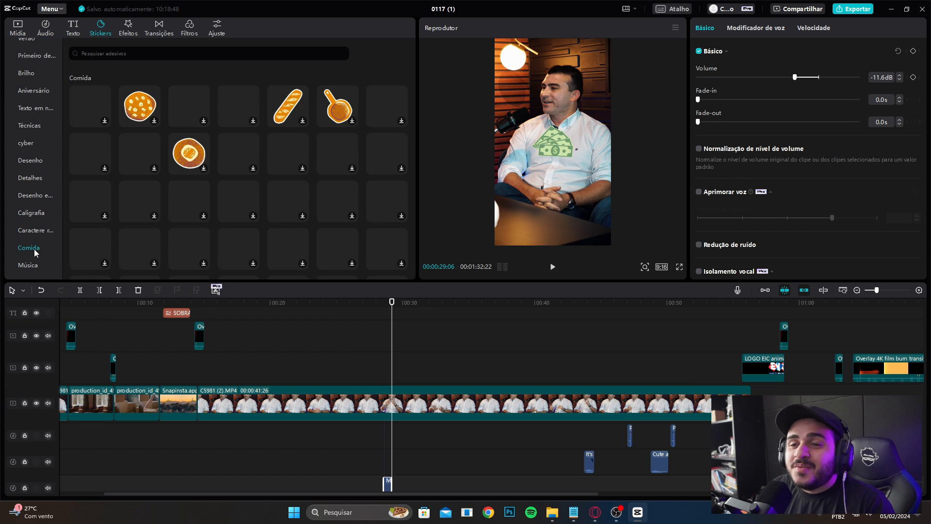
pyautogui.scroll(-5, 37, 250)
pyautogui.click(31, 194)
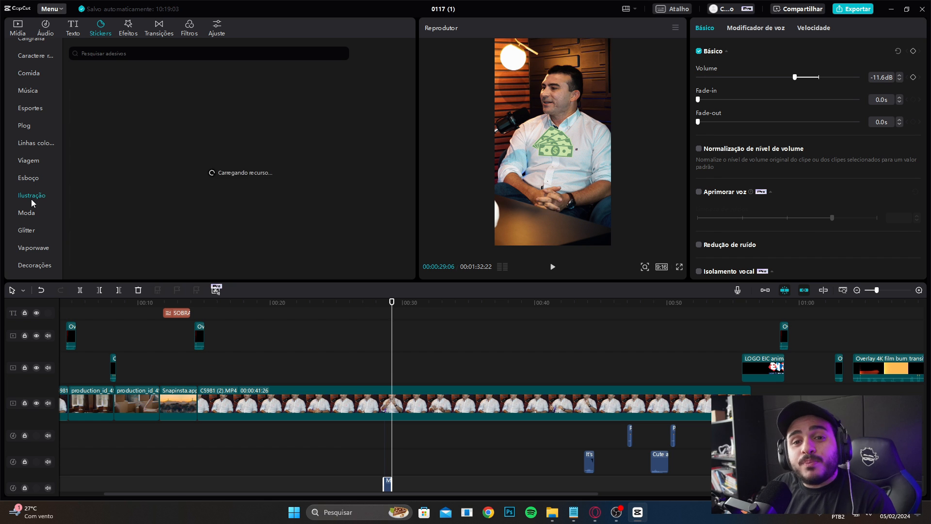
pyautogui.scroll(-3, 261, 243)
pyautogui.scroll(-3, 252, 238)
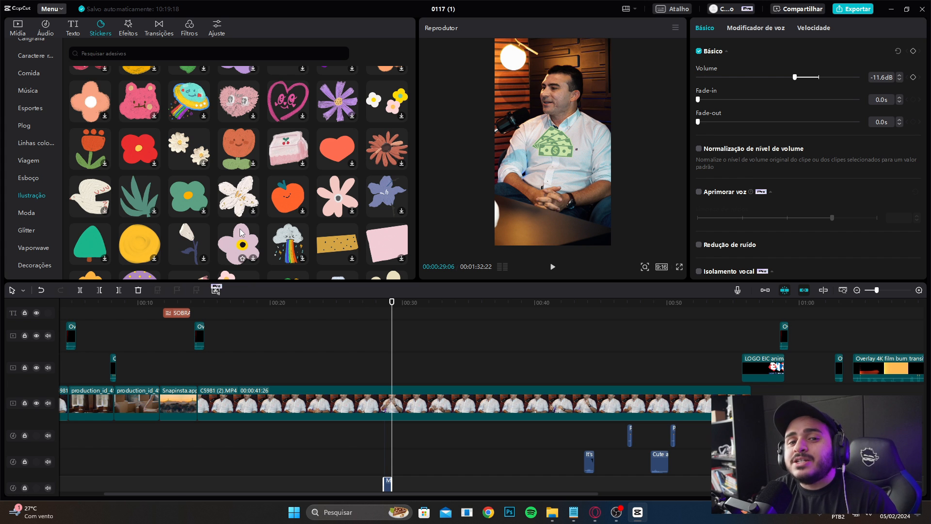
pyautogui.scroll(-5, 241, 233)
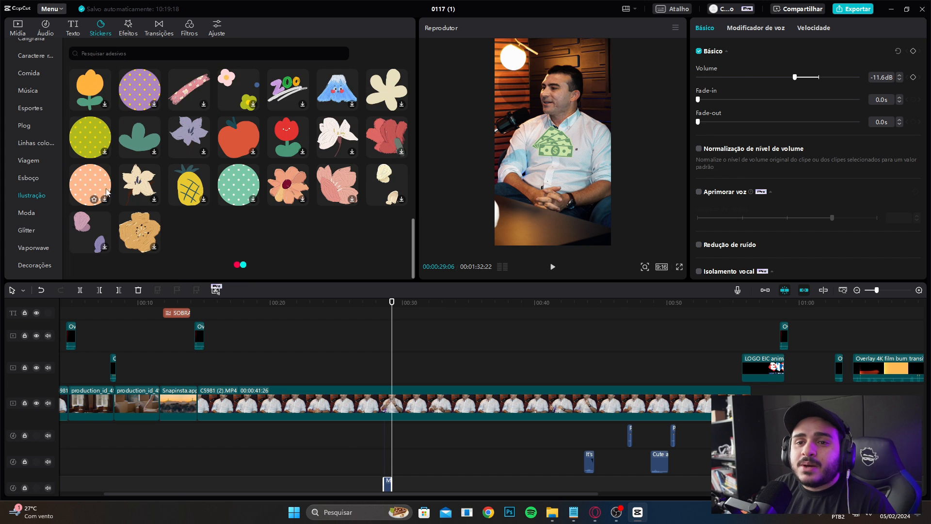
pyautogui.click(27, 212)
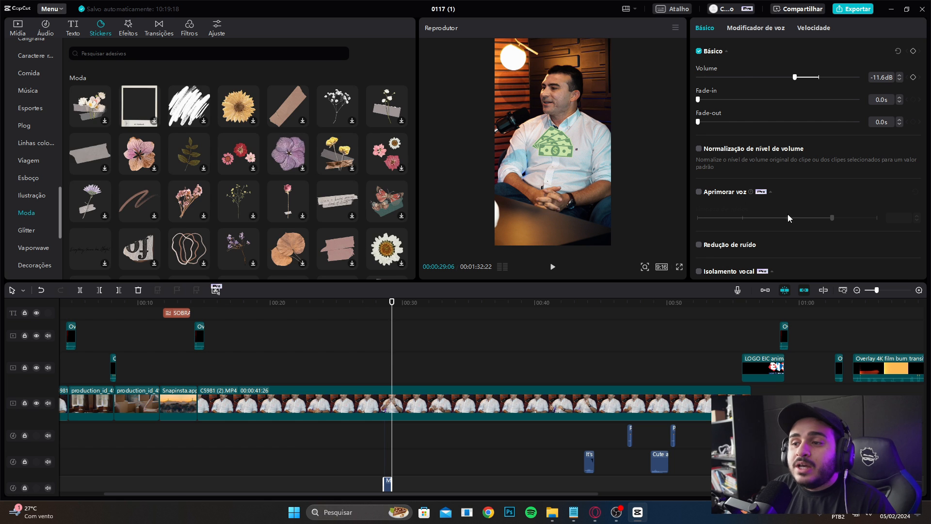
# Step: Search the sticker library for money
pyautogui.click(124, 52)
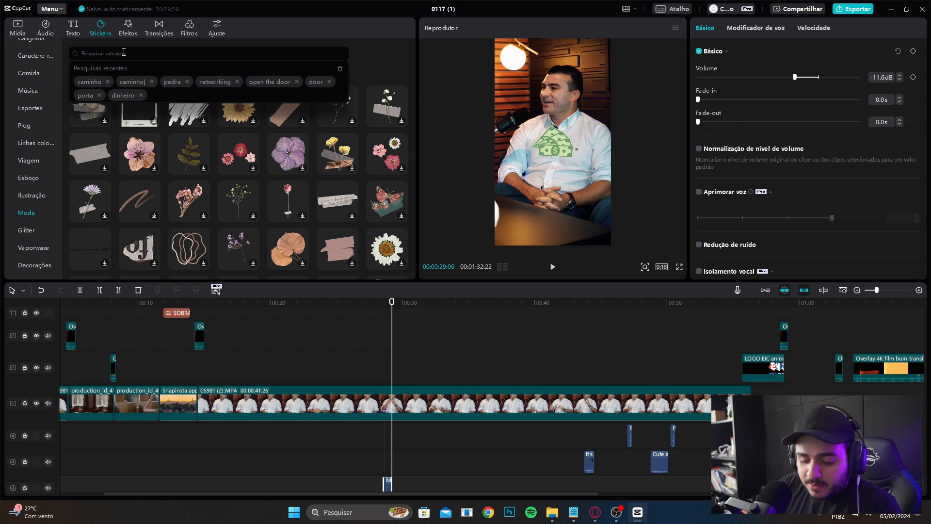
pyautogui.write('mone')
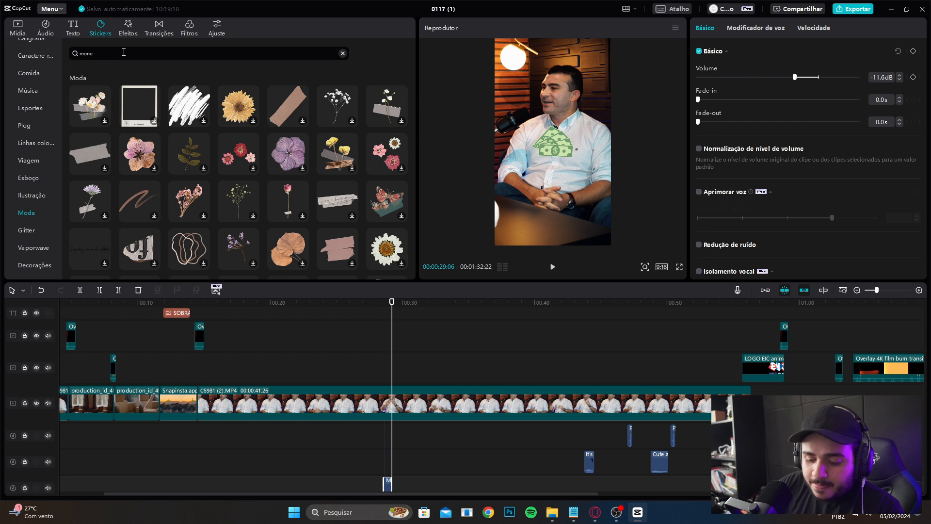
pyautogui.write('y')
pyautogui.press('Return')
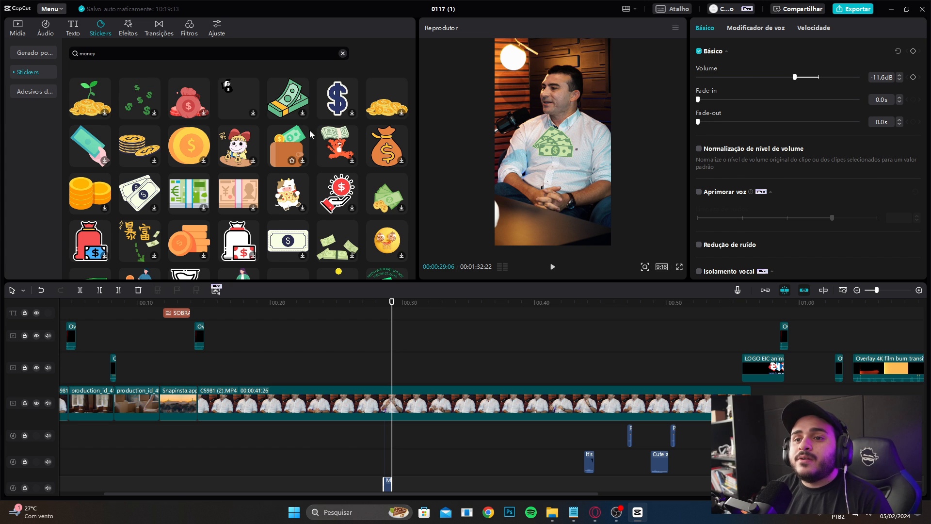
# Step: Preview the gold coins sticker and the animated green banknotes sticker from the money results
pyautogui.scroll(-2, 296, 137)
pyautogui.scroll(-2, 157, 189)
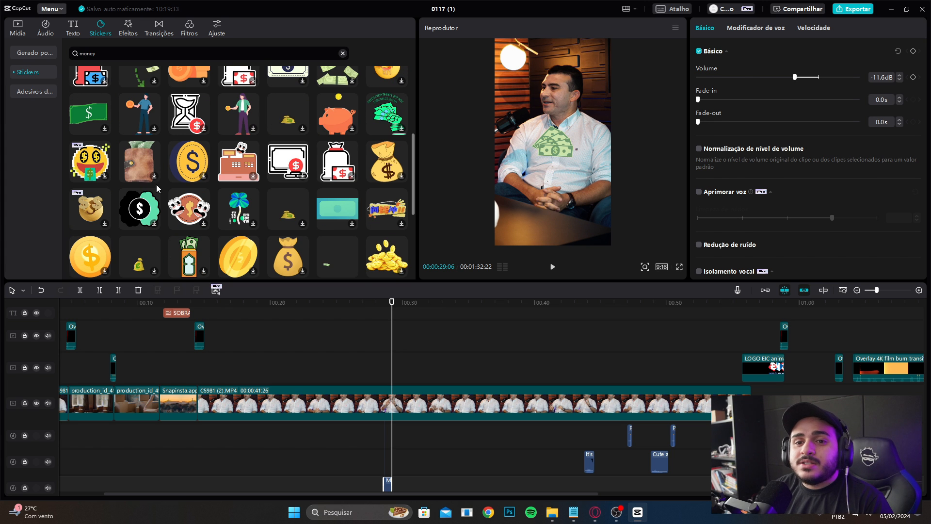
pyautogui.click(387, 253)
pyautogui.scroll(-1, 339, 238)
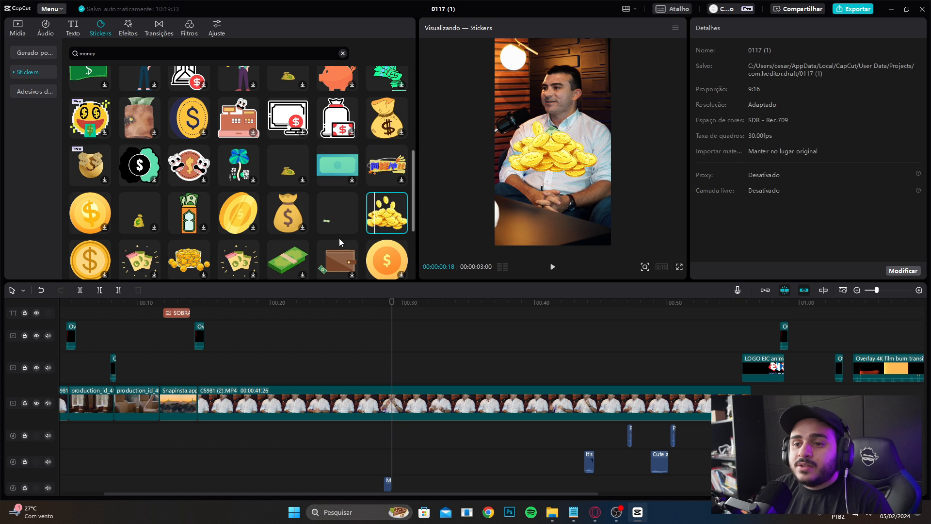
pyautogui.click(339, 227)
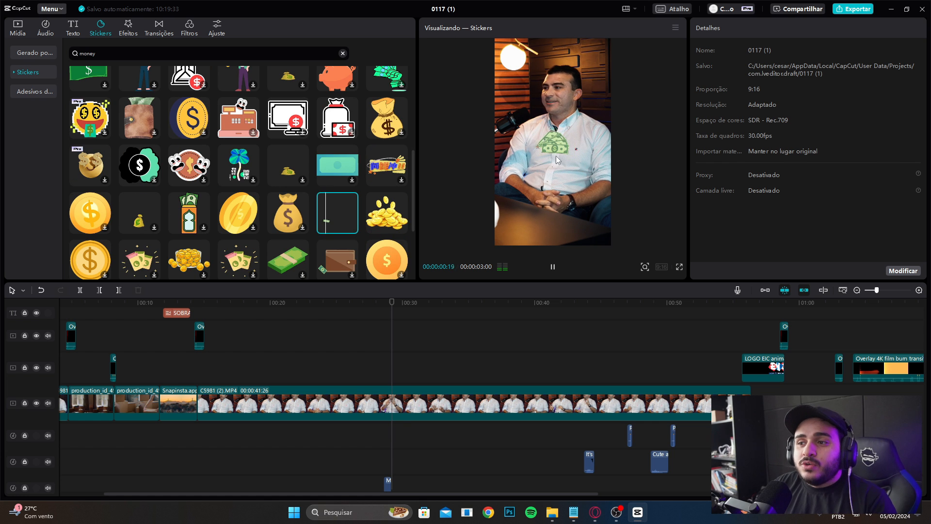
# Step: Select the money sound effect and play the reel from about 26 seconds through the money sticker
pyautogui.click(449, 312)
pyautogui.scroll(2, 218, 318)
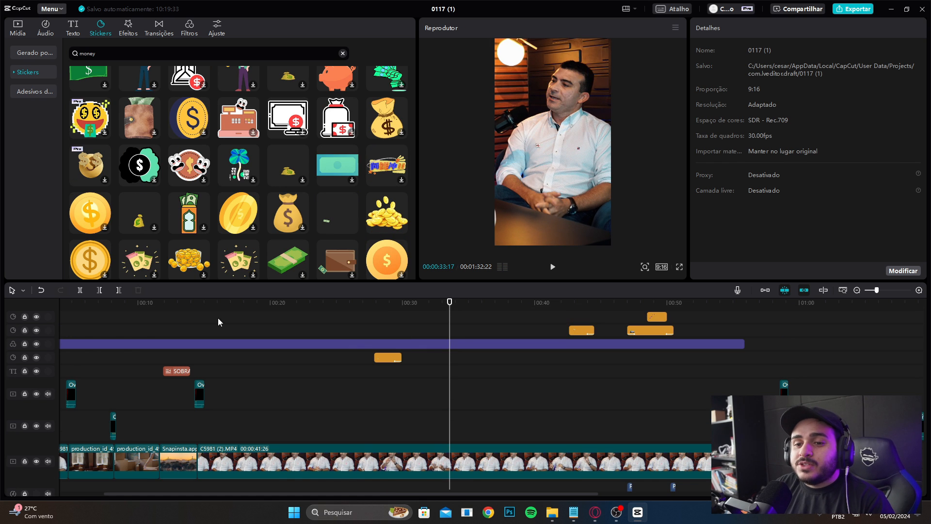
pyautogui.click(170, 322)
pyautogui.scroll(-2, 170, 322)
pyautogui.click(361, 315)
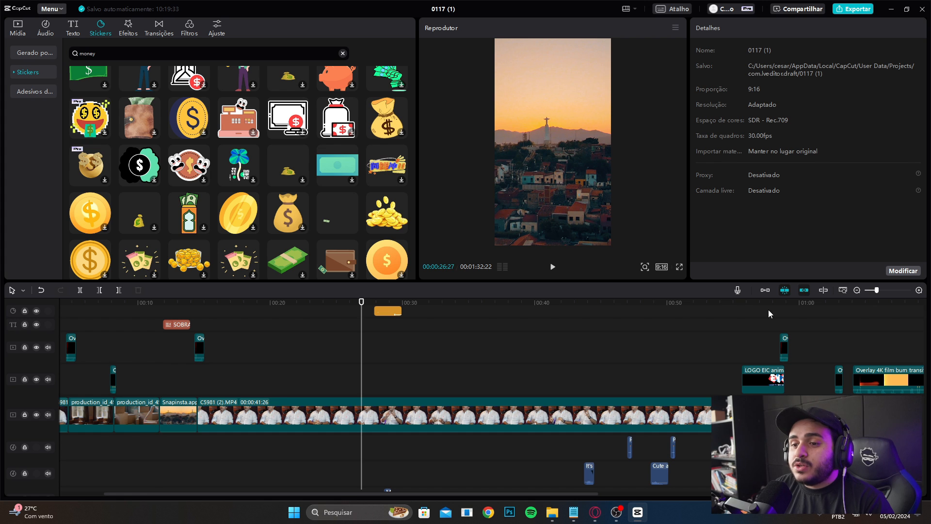
pyautogui.moveTo(879, 290); pyautogui.dragTo(885, 290)
pyautogui.scroll(-1, 451, 471)
pyautogui.click(465, 466)
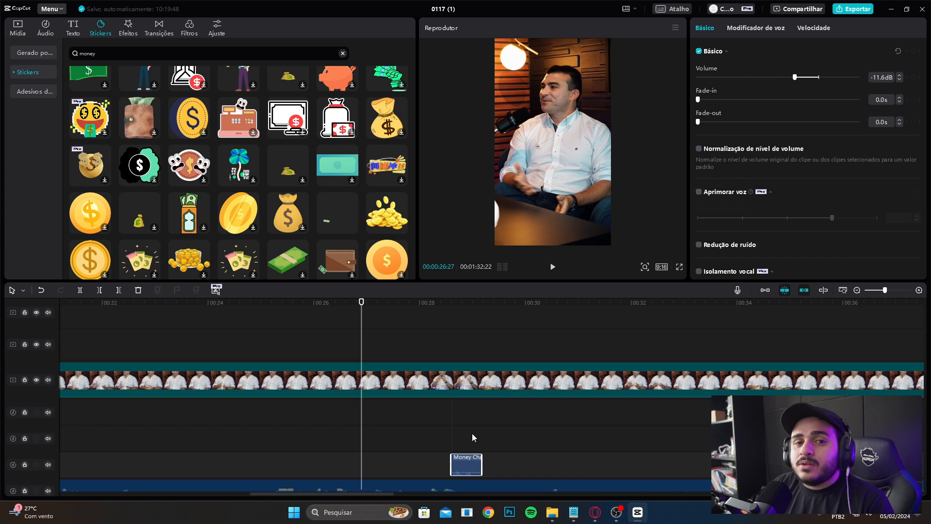
pyautogui.press('space')
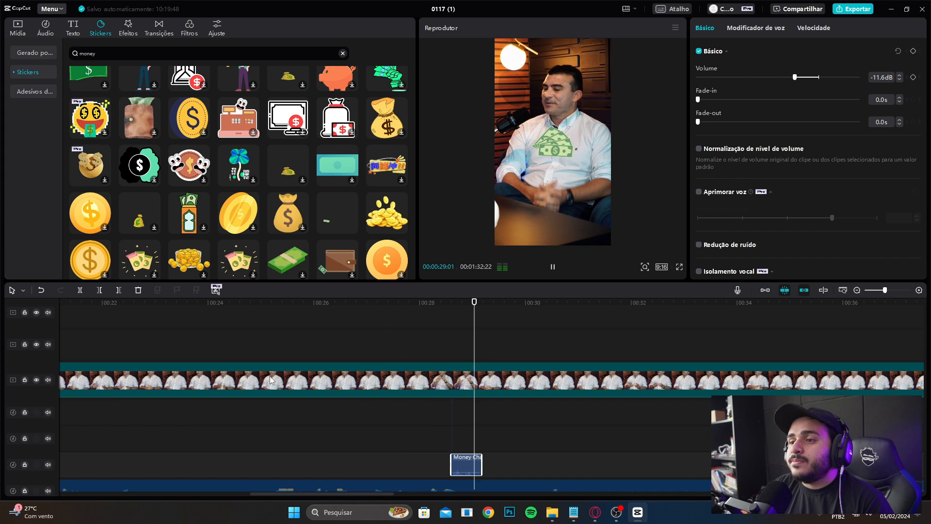
pyautogui.press('space')
# Step: Play the reel from about 43 seconds to review the remaining stickers, and examine their sound effect tracks
pyautogui.moveTo(885, 290); pyautogui.dragTo(877, 290)
pyautogui.moveTo(477, 305); pyautogui.dragTo(644, 340)
pyautogui.scroll(2, 553, 344)
pyautogui.scroll(-1, 558, 341)
pyautogui.scroll(1, 567, 336)
pyautogui.scroll(-1, 646, 382)
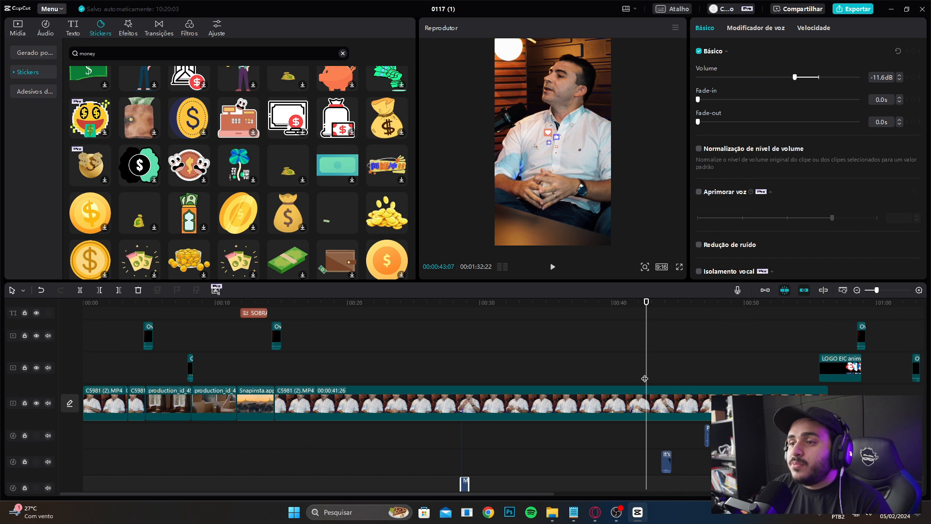
pyautogui.press('space')
pyautogui.scroll(2, 634, 378)
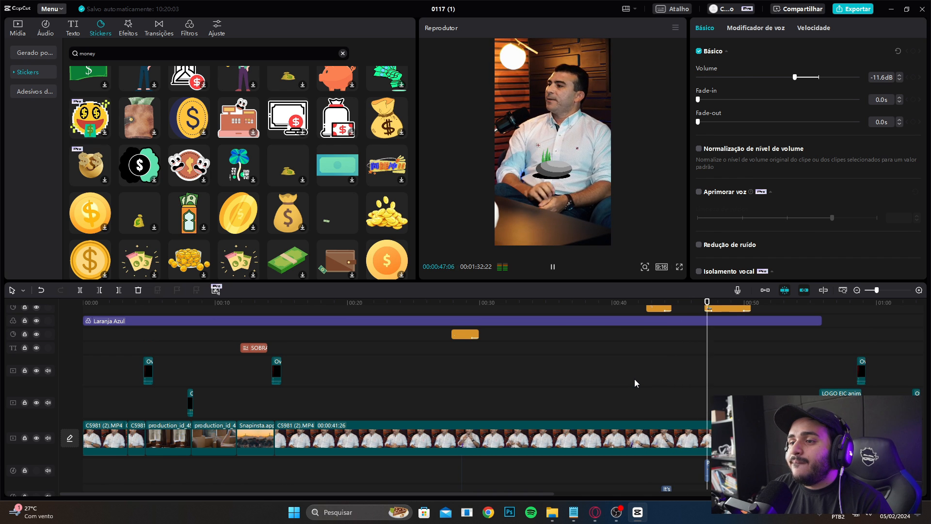
pyautogui.press('space')
pyautogui.scroll(-2, 633, 379)
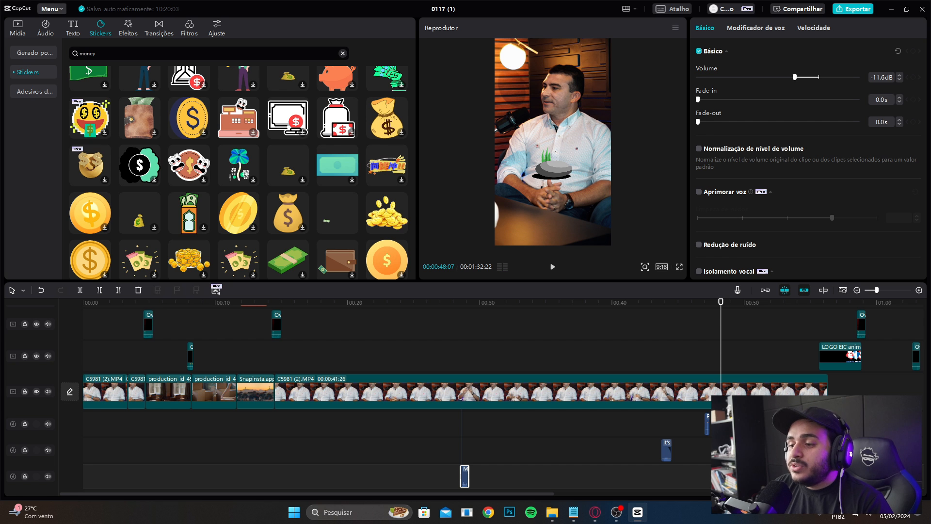
pyautogui.scroll(-2, 601, 432)
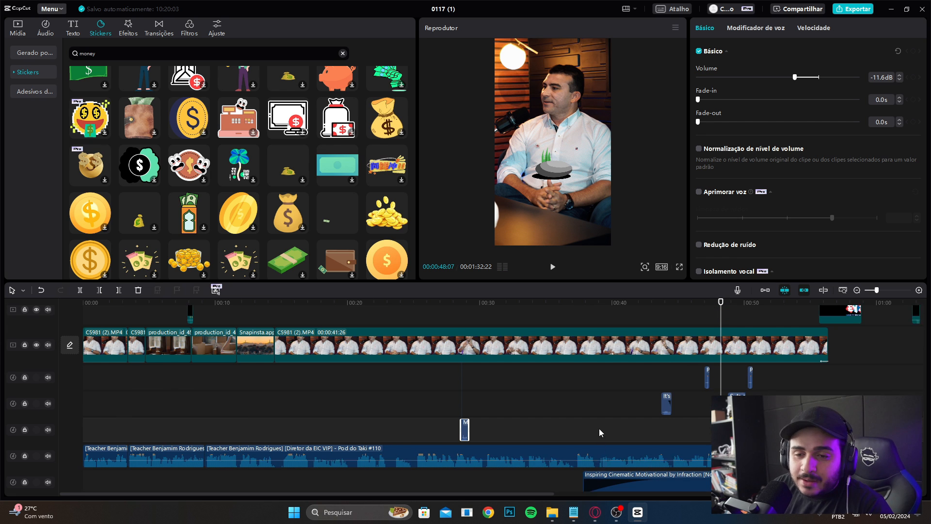
pyautogui.scroll(4, 601, 433)
pyautogui.scroll(2, 707, 324)
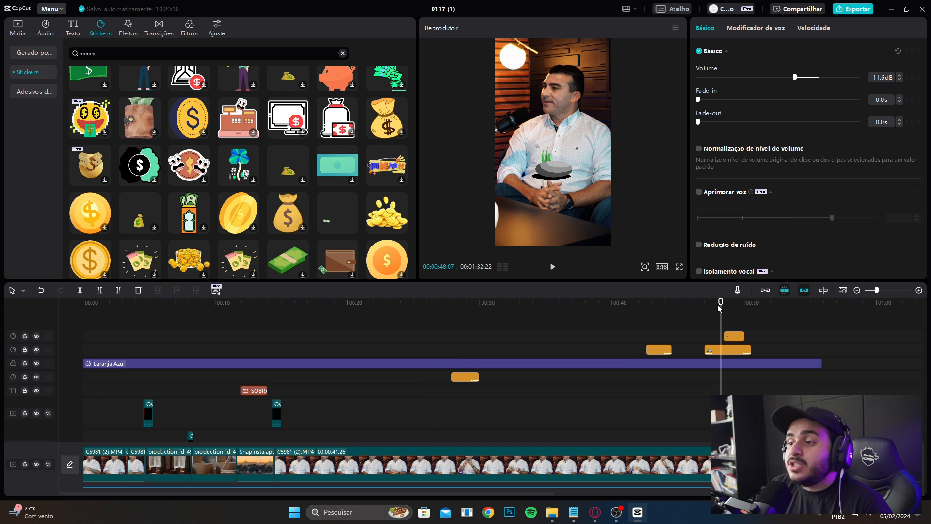
# Step: Inspect the Laranja Azul filter clip's parameters and open the favourite filters in the filter library
pyautogui.moveTo(717, 304); pyautogui.dragTo(359, 357)
pyautogui.click(359, 358)
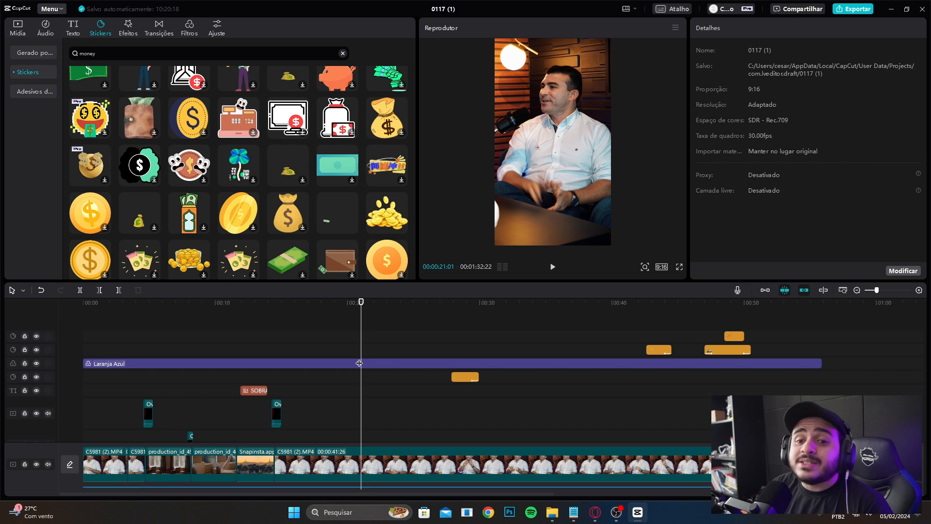
pyautogui.click(16, 32)
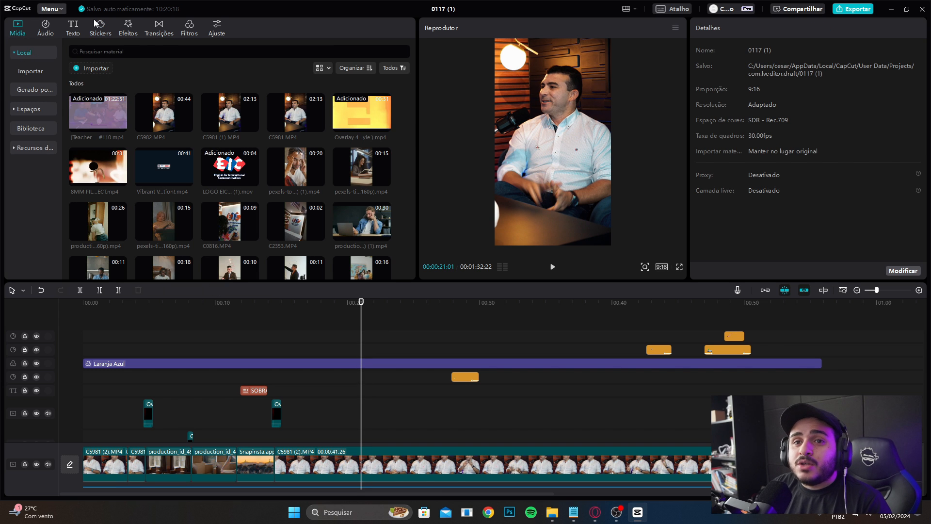
pyautogui.click(179, 25)
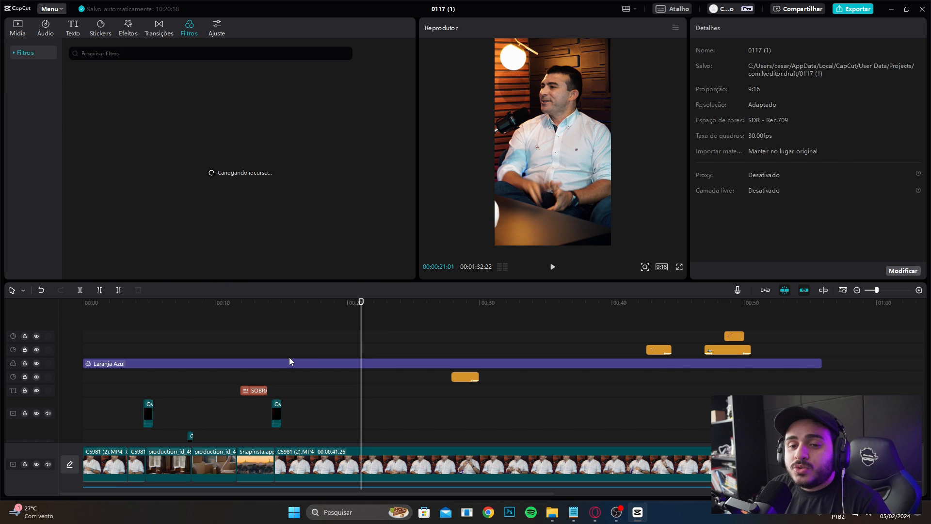
pyautogui.scroll(-2, 321, 397)
pyautogui.click(285, 330)
pyautogui.click(313, 302)
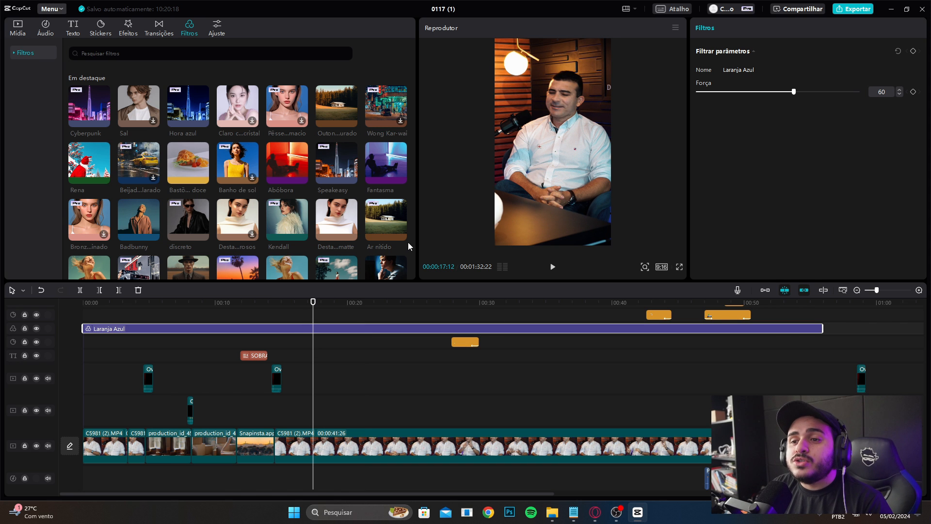
pyautogui.click(22, 53)
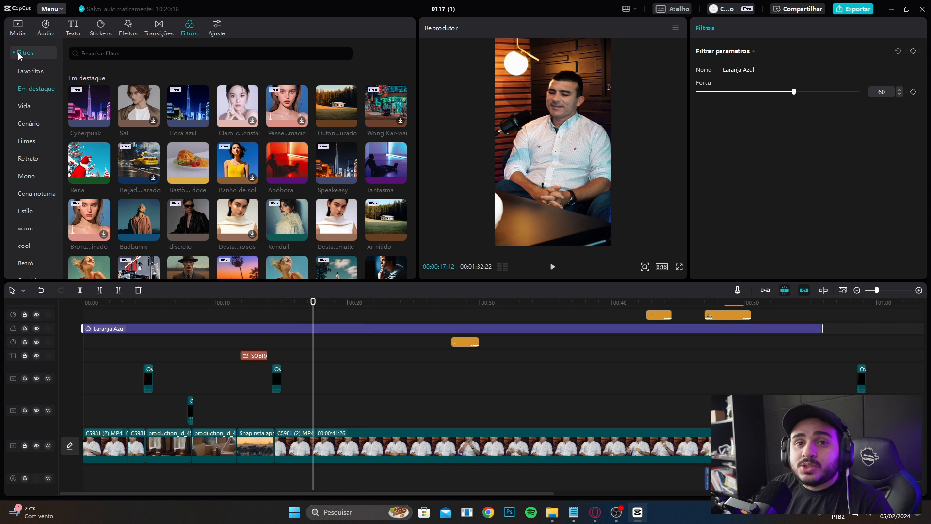
pyautogui.click(26, 70)
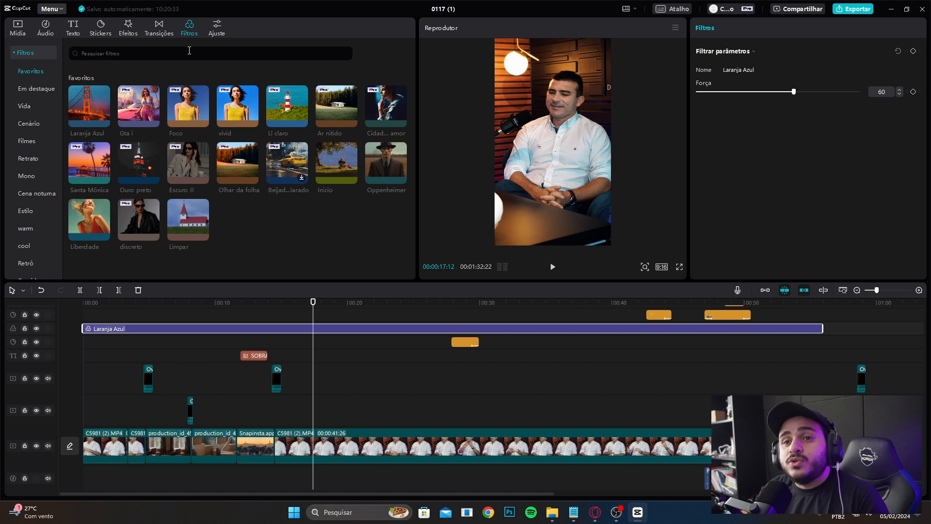
# Step: Examine the long C5981 (2).MP4 clip's basic, HSL, curves and colour wheel adjustments, plus its basic video settings
pyautogui.click(501, 452)
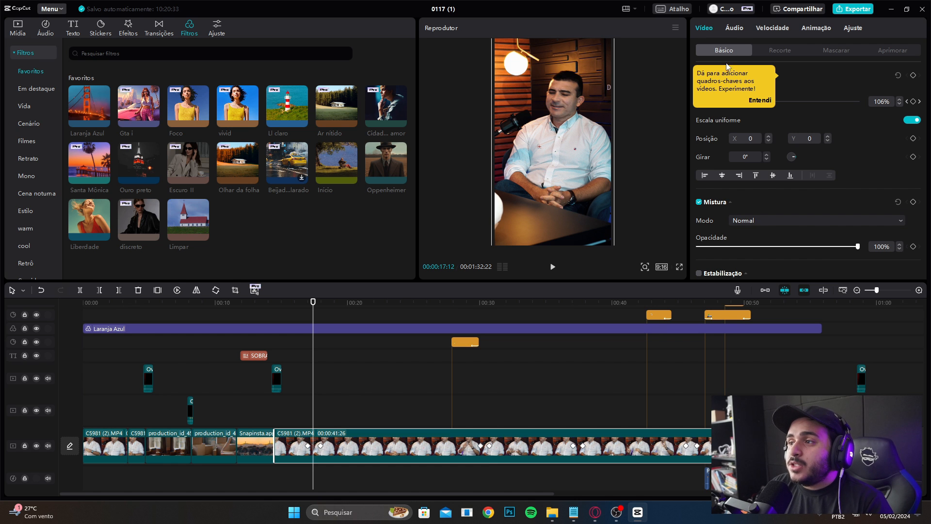
pyautogui.click(760, 101)
pyautogui.click(857, 29)
pyautogui.scroll(-6, 806, 112)
pyautogui.scroll(6, 794, 137)
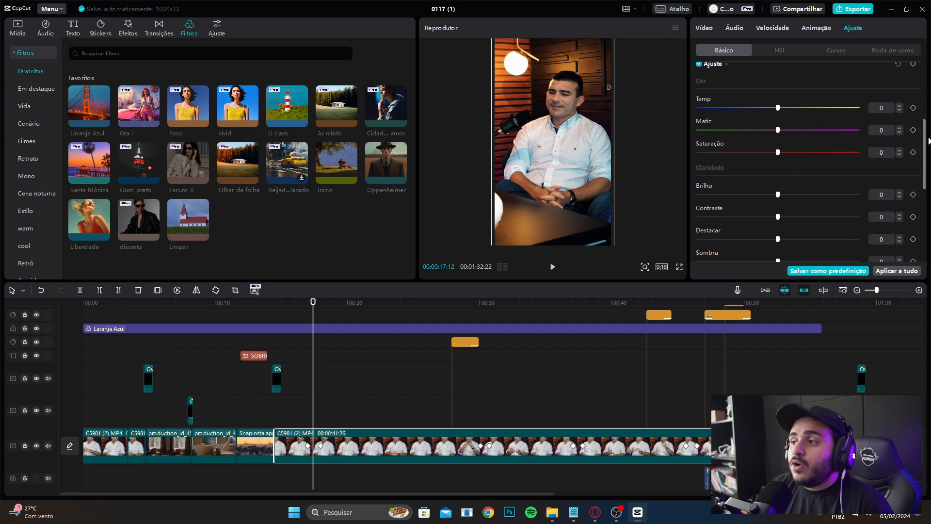
pyautogui.click(782, 50)
pyautogui.click(842, 53)
pyautogui.click(903, 49)
pyautogui.click(735, 53)
pyautogui.scroll(-5, 759, 169)
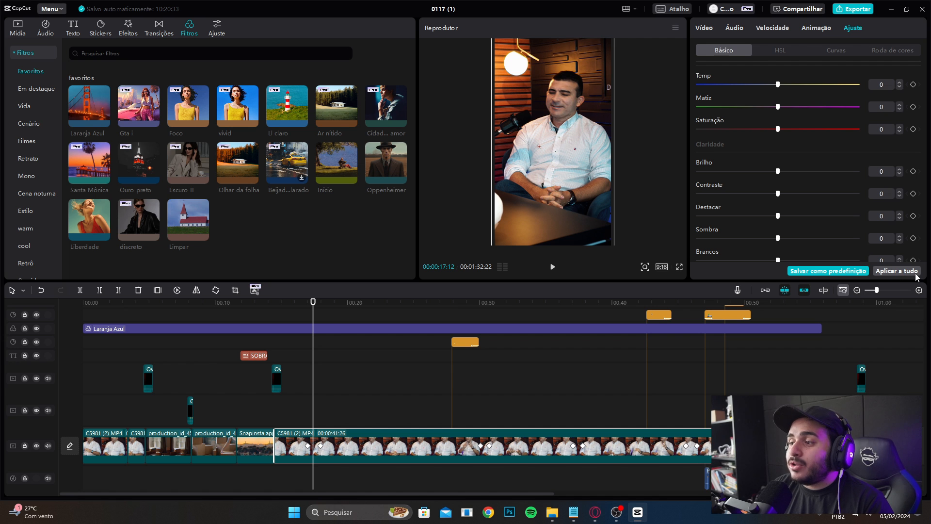
pyautogui.scroll(5, 811, 215)
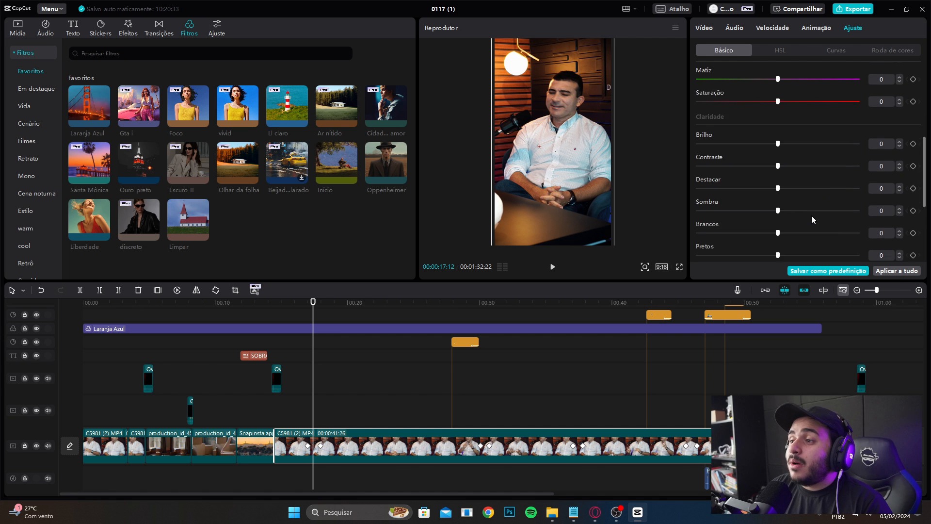
pyautogui.click(705, 29)
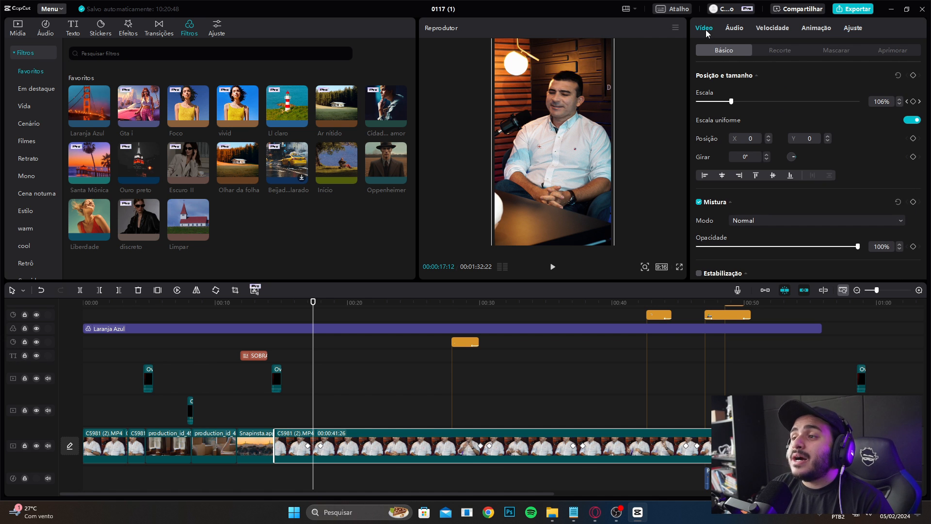
pyautogui.scroll(-2, 341, 356)
pyautogui.scroll(2, 353, 358)
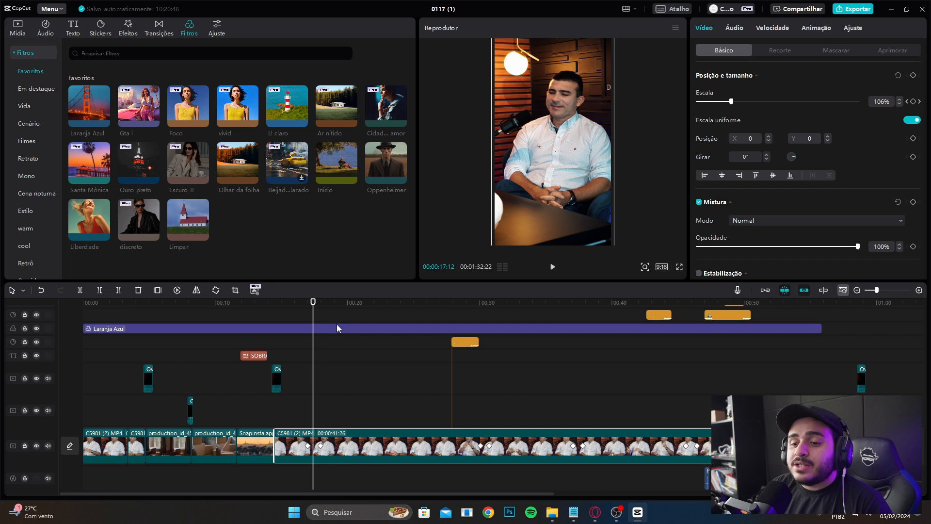
# Step: Select the Laranja Azul filter clip and compare the picture with its track hidden and shown
pyautogui.moveTo(314, 303); pyautogui.dragTo(335, 302)
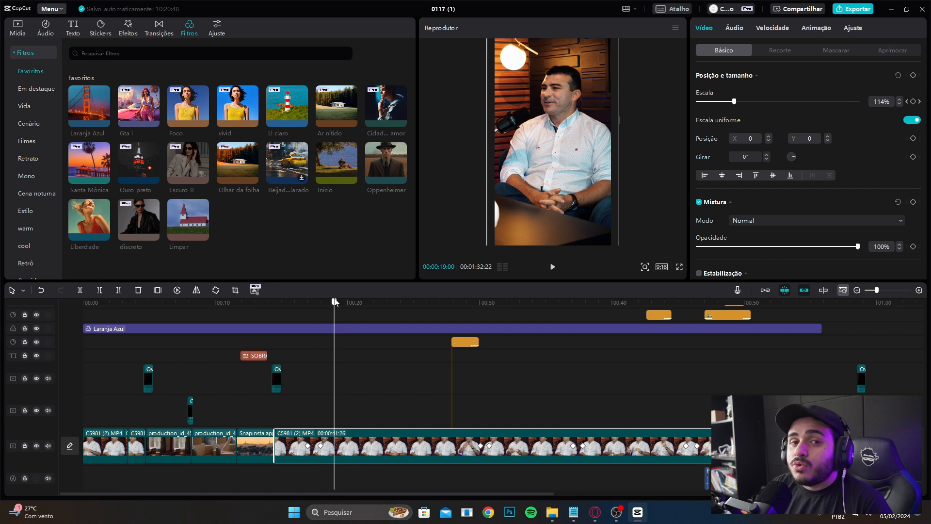
pyautogui.click(342, 329)
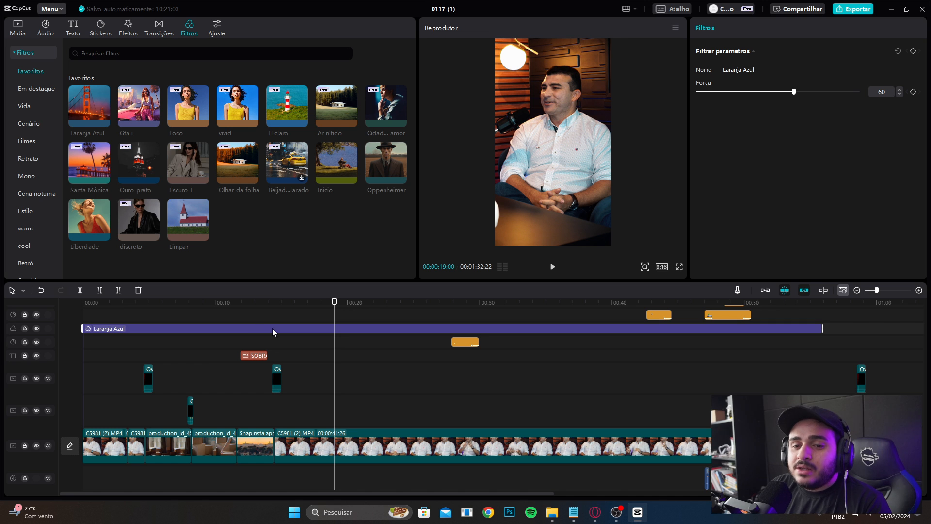
pyautogui.click(84, 103)
pyautogui.click(364, 329)
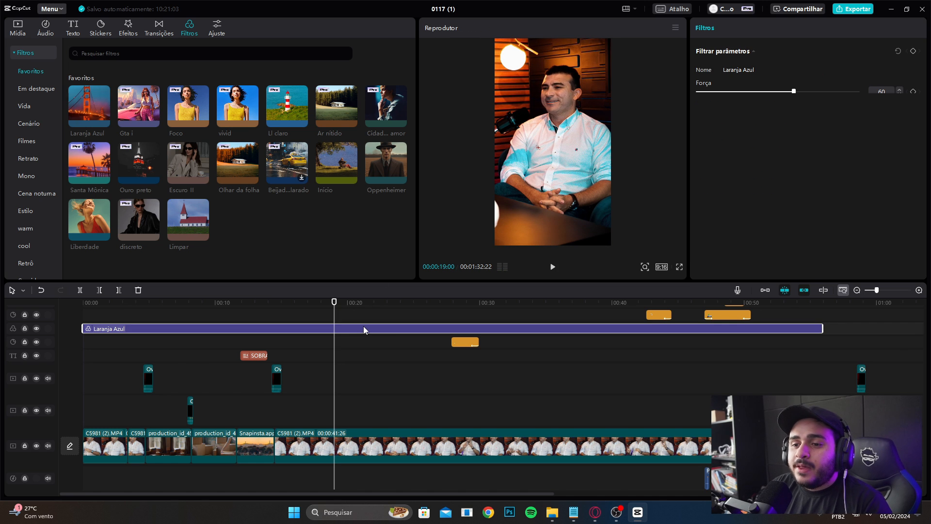
pyautogui.click(36, 329)
pyautogui.click(37, 328)
pyautogui.moveTo(797, 90)
pyautogui.mouseDown()
pyautogui.moveTo(897, 92)
pyautogui.moveTo(804, 89)
pyautogui.mouseUp()
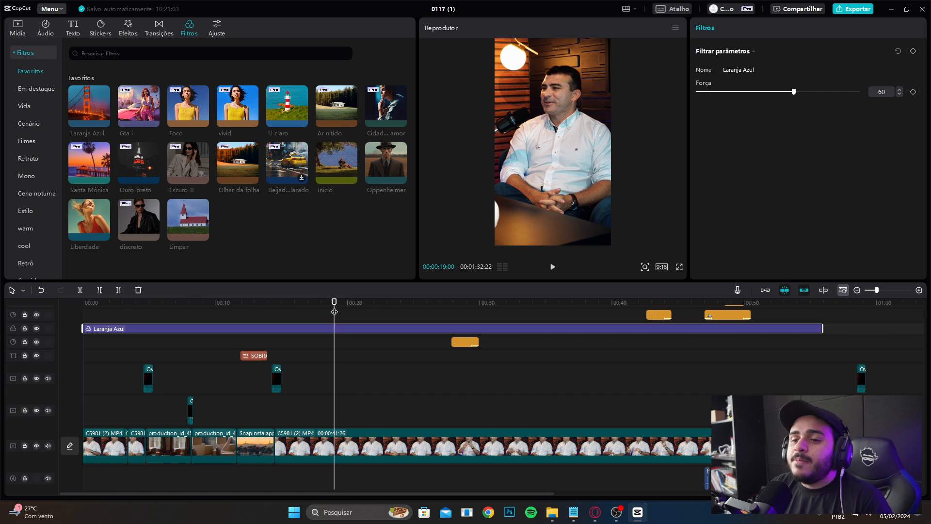
pyautogui.moveTo(334, 303)
pyautogui.mouseDown()
pyautogui.moveTo(315, 301)
pyautogui.moveTo(336, 308)
pyautogui.mouseUp()
pyautogui.scroll(1, 335, 310)
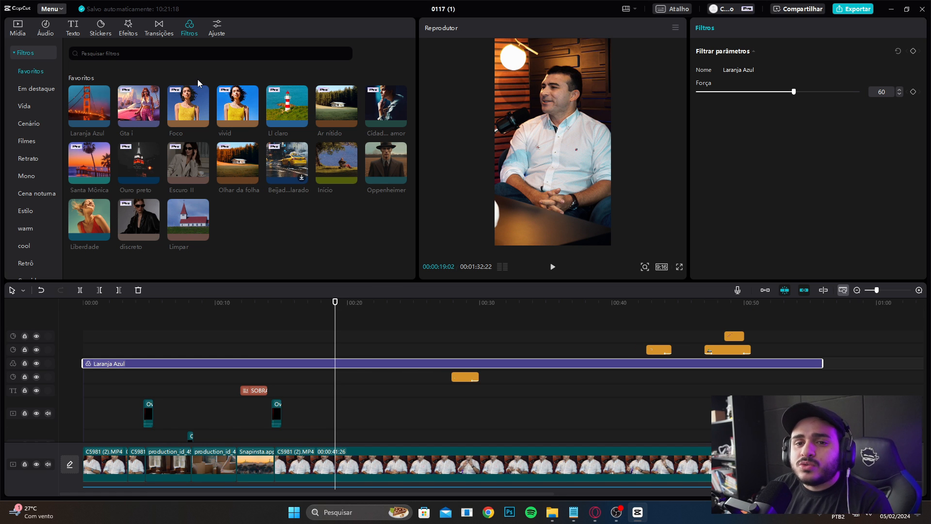
# Step: Add the favourite Foco filter above the Laranja Azul track at about 18 seconds and set its strength to 60
pyautogui.moveTo(202, 101)
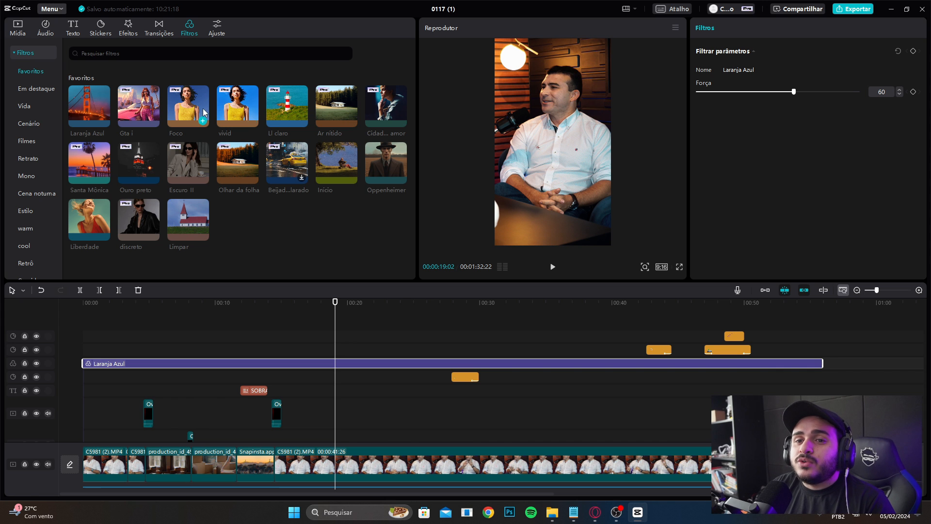
pyautogui.moveTo(194, 104); pyautogui.dragTo(326, 350)
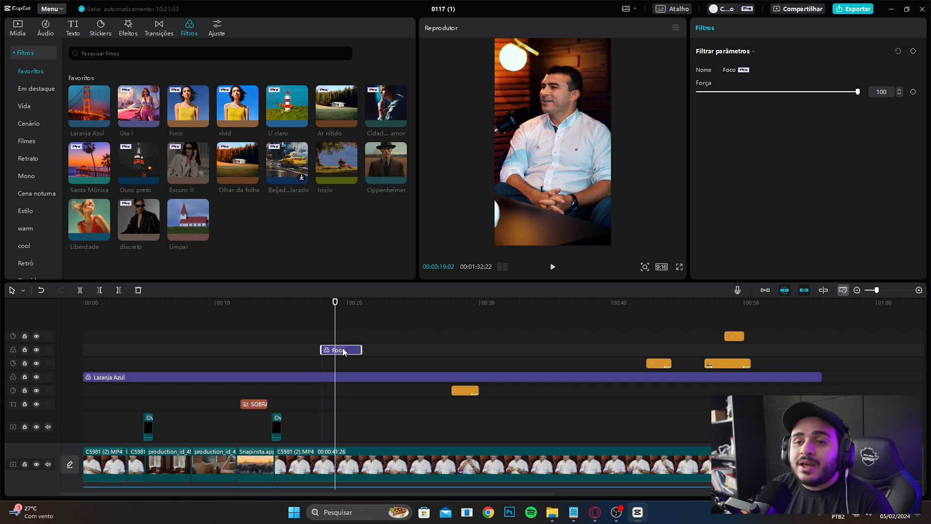
pyautogui.moveTo(876, 290); pyautogui.dragTo(882, 290)
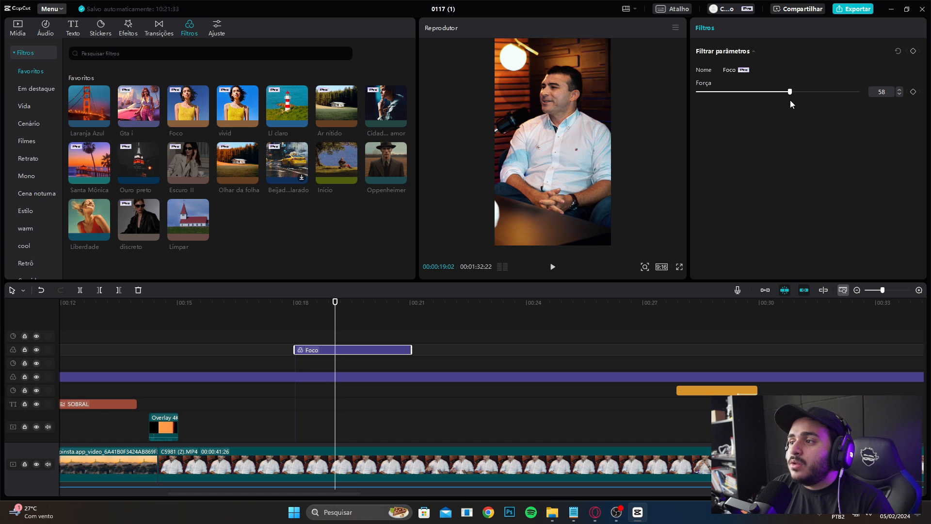
pyautogui.moveTo(326, 351)
pyautogui.mouseDown()
pyautogui.moveTo(322, 362)
pyautogui.moveTo(310, 356)
pyautogui.moveTo(328, 367)
pyautogui.mouseUp()
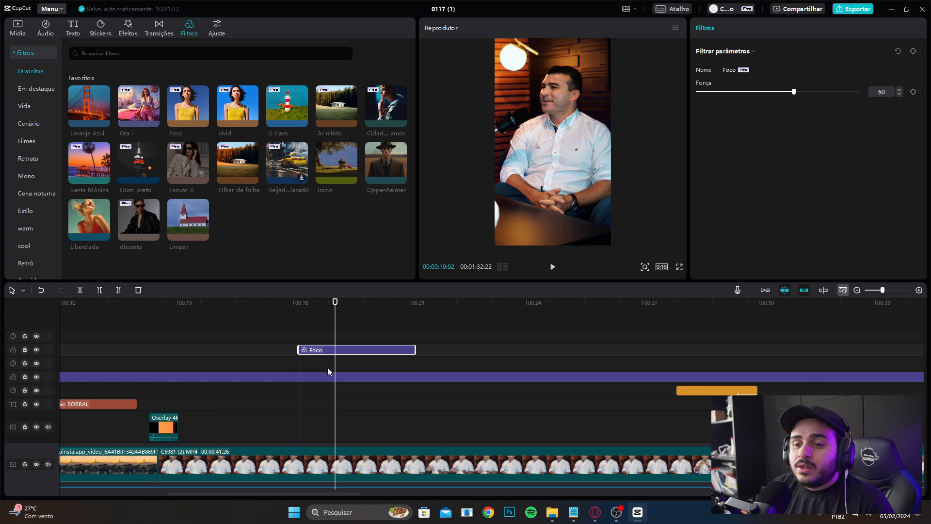
# Step: Compare the picture with the Foco filter track hidden and shown, and play through its section
pyautogui.click(36, 349)
pyautogui.click(36, 349)
pyautogui.click(35, 350)
pyautogui.click(36, 350)
pyautogui.click(36, 350)
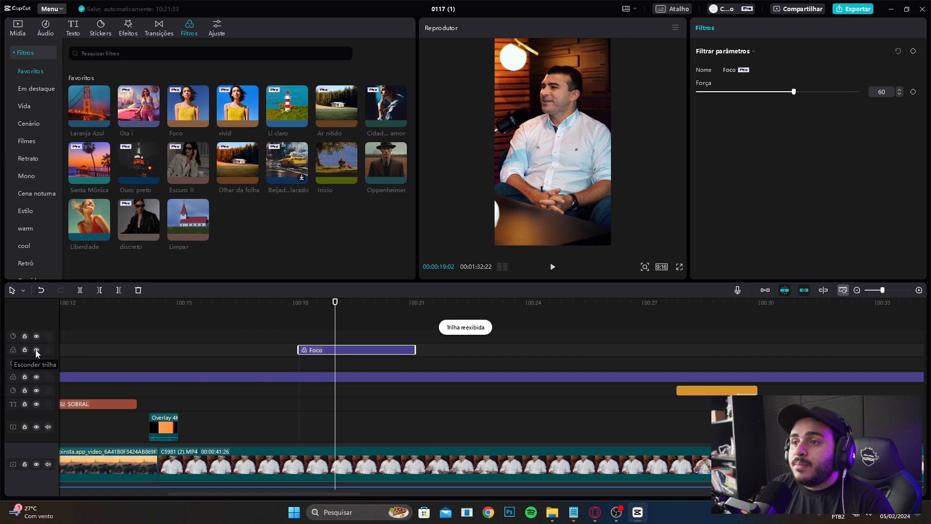
pyautogui.click(291, 329)
pyautogui.press('space')
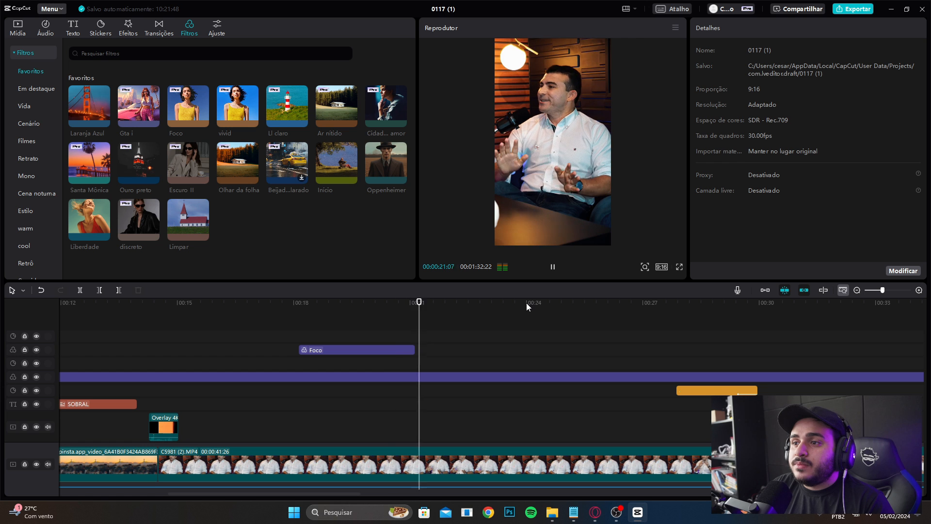
# Step: Delete the Foco filter clip from the timeline
pyautogui.click(368, 349)
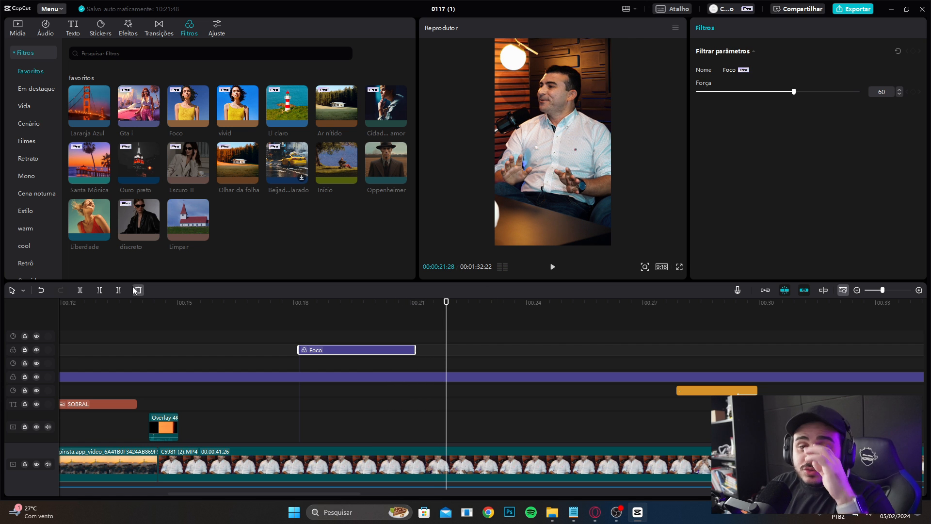
pyautogui.click(136, 289)
pyautogui.click(868, 291)
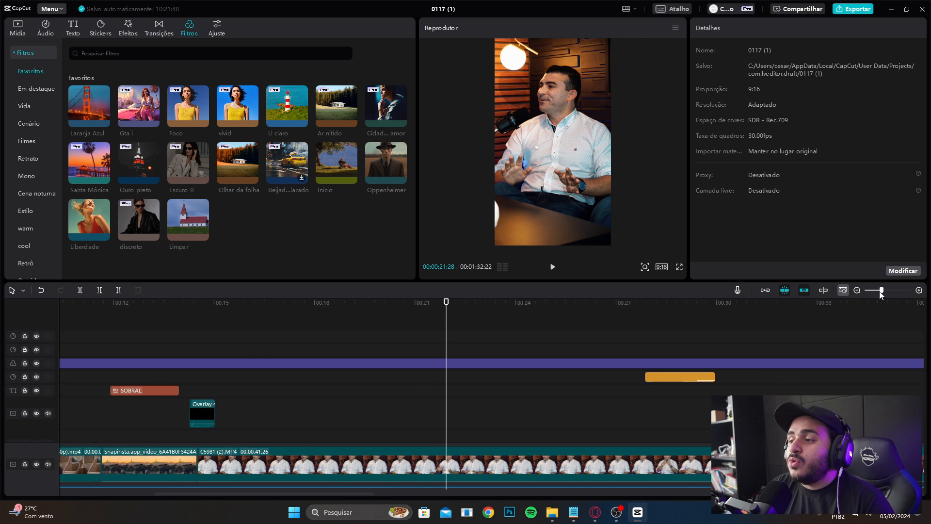
pyautogui.click(618, 517)
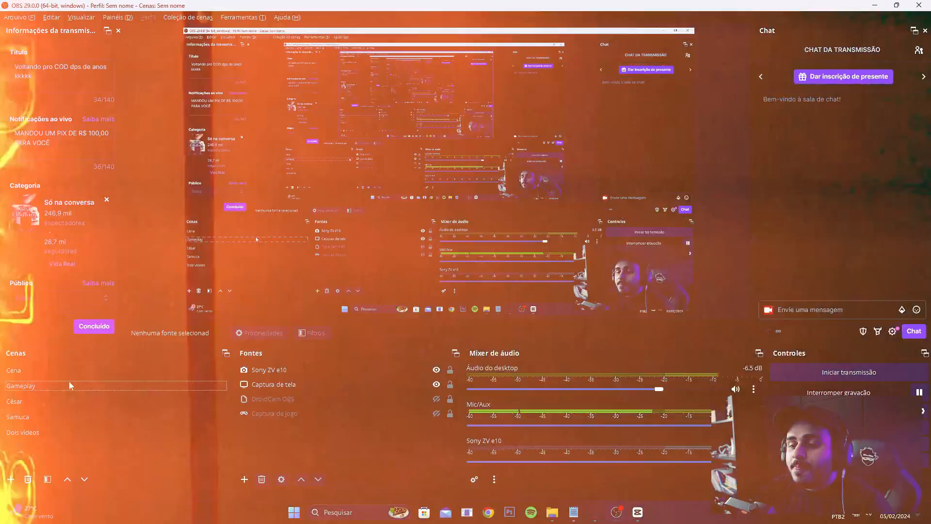